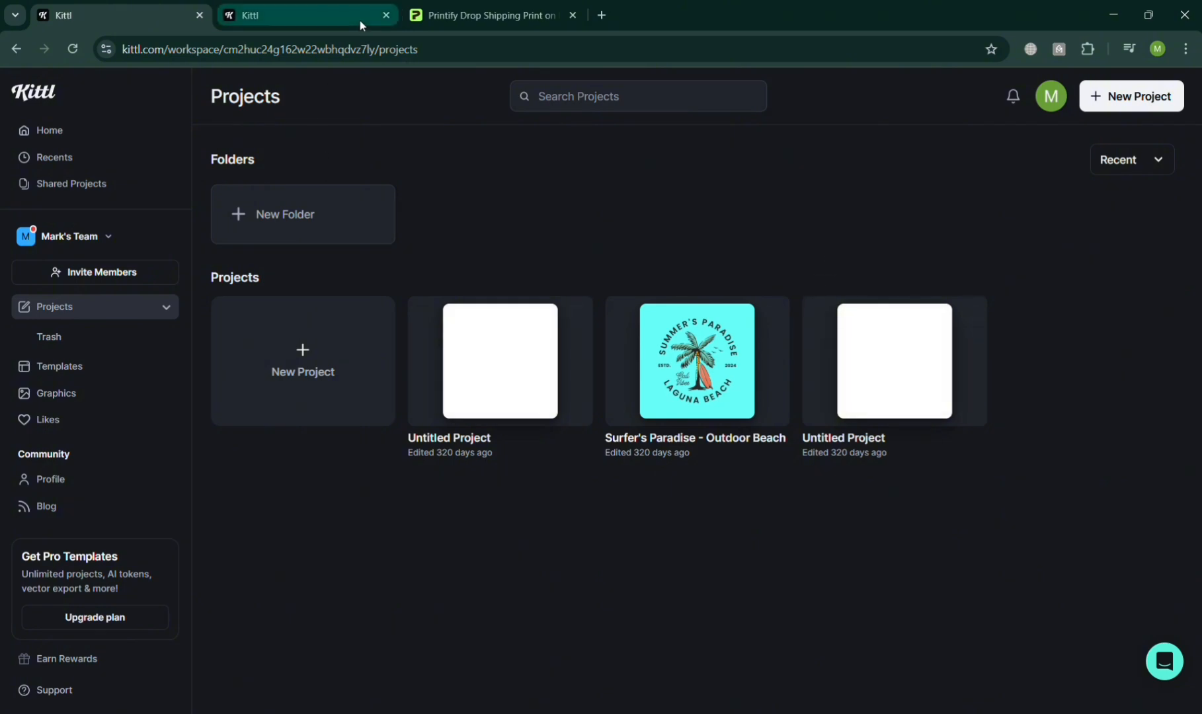
Close the duplicate Kittl browser tab and show the T-Shirts templates in the Merchandise category of the template library.
left_click(386, 15)
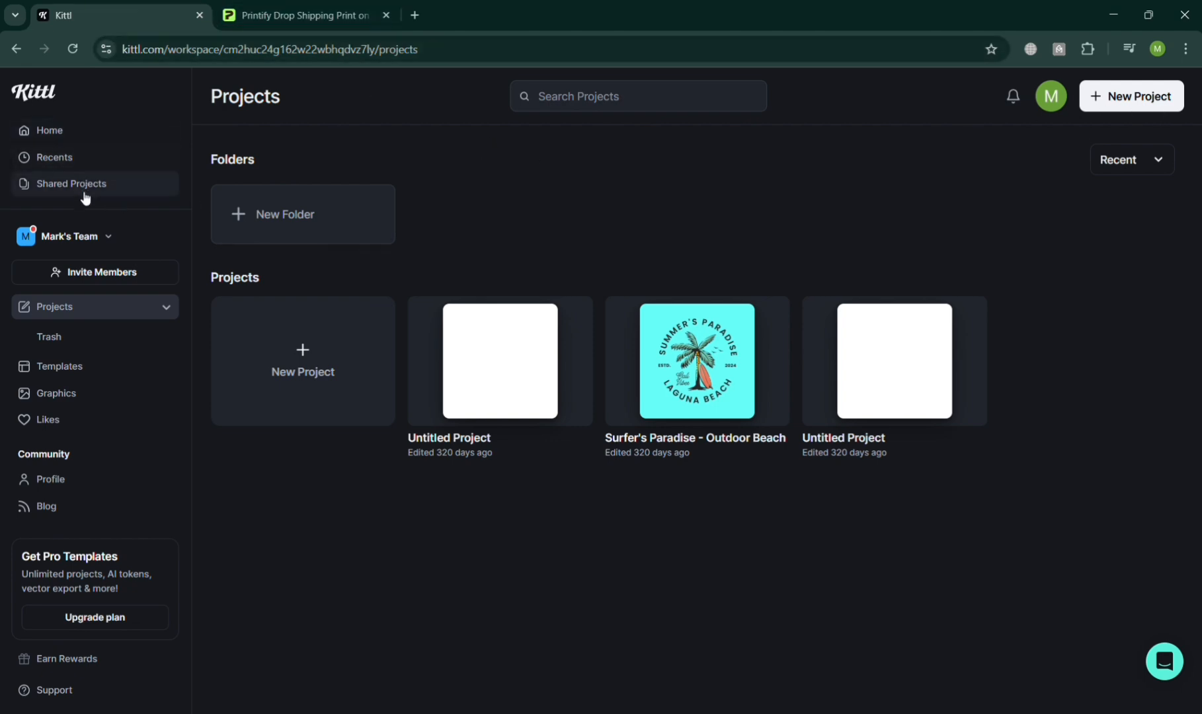
left_click(125, 363)
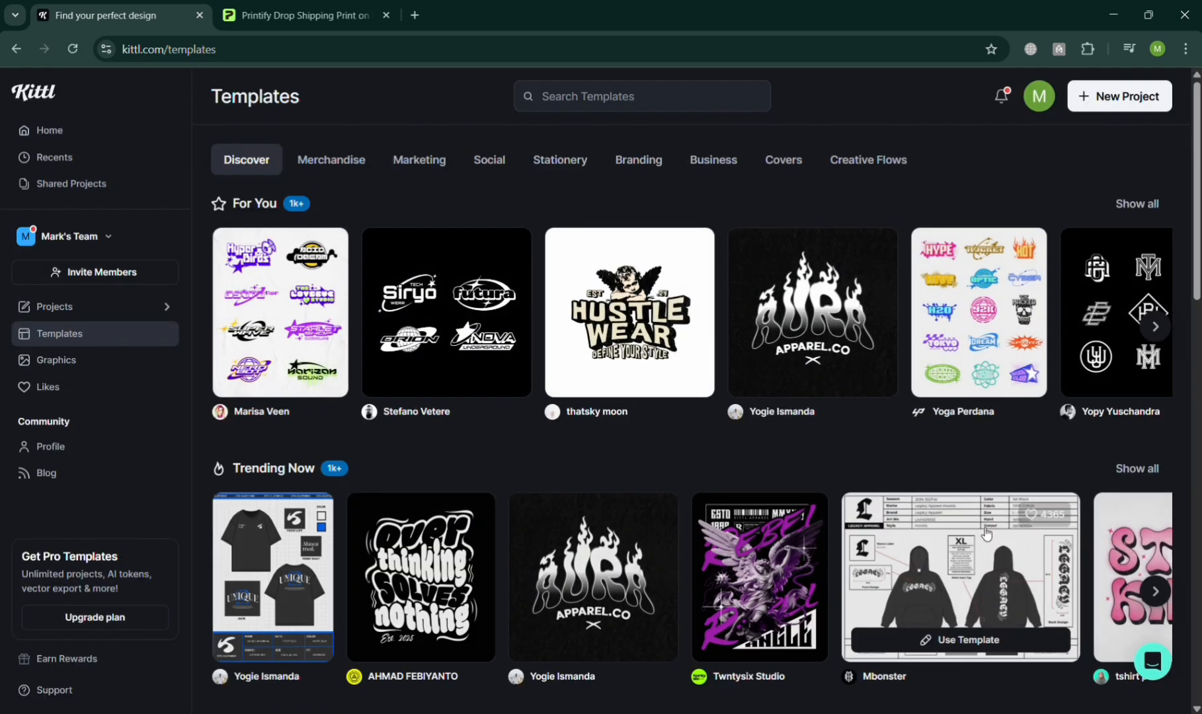
scroll(791, 449, "down", 5)
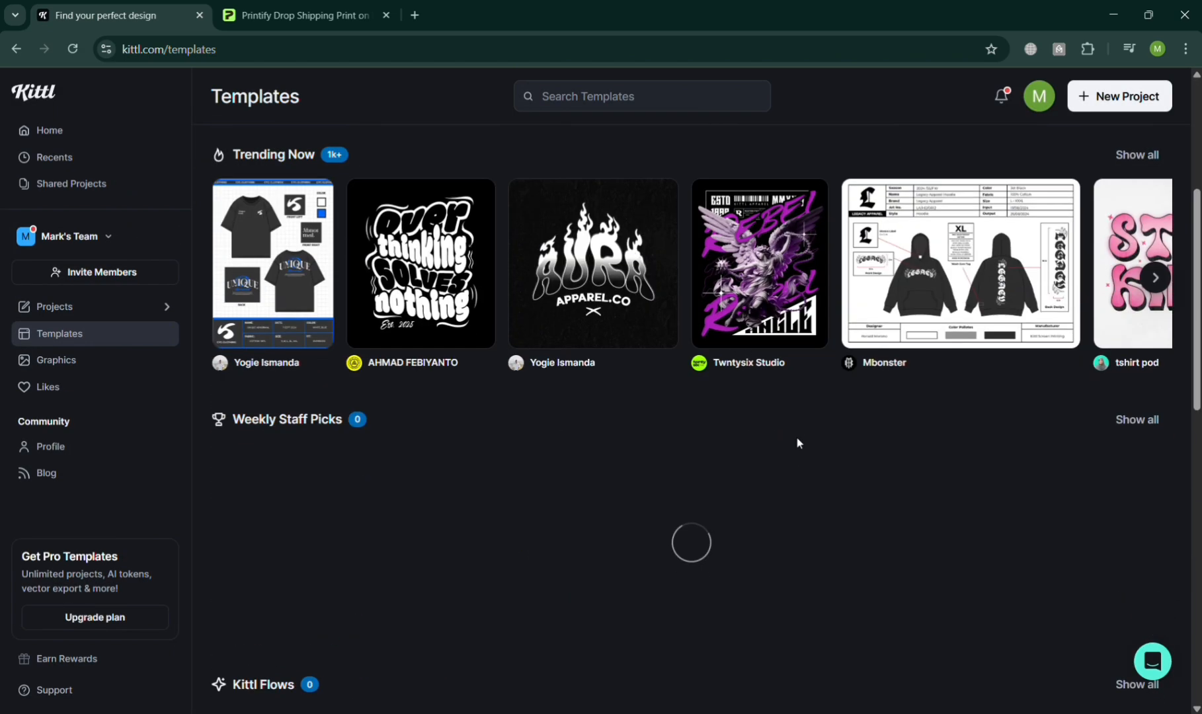
scroll(806, 434, "up", 5)
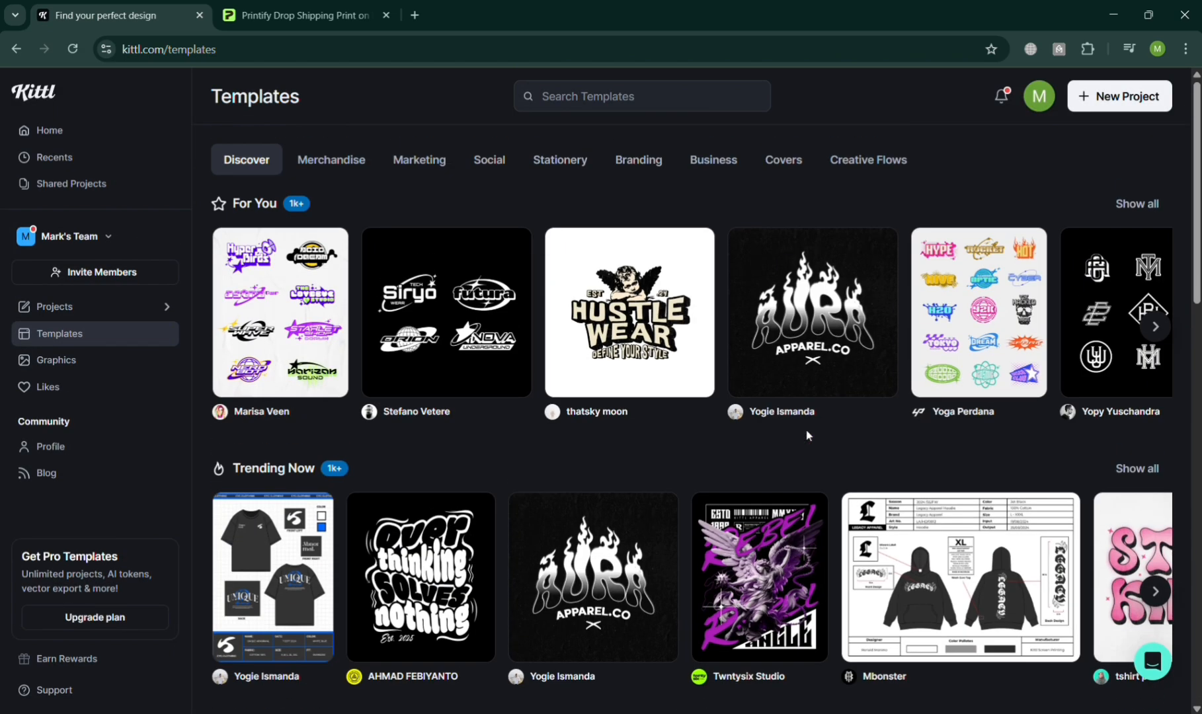
left_click(1163, 341)
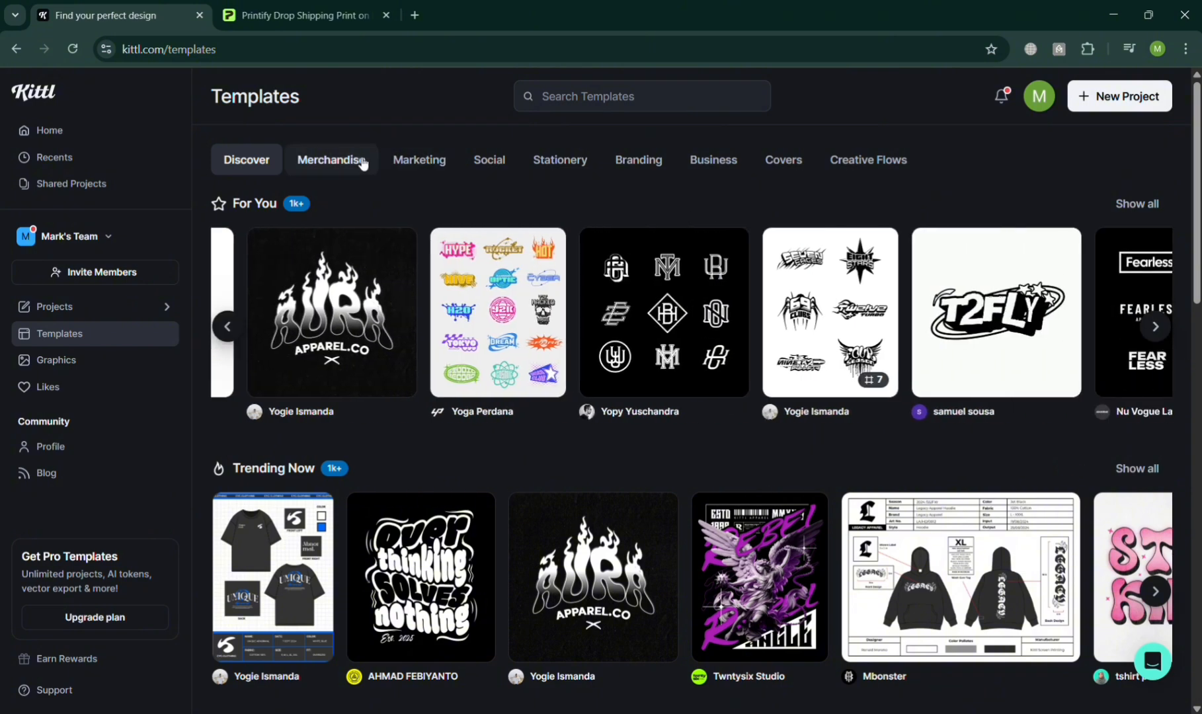
left_click(362, 165)
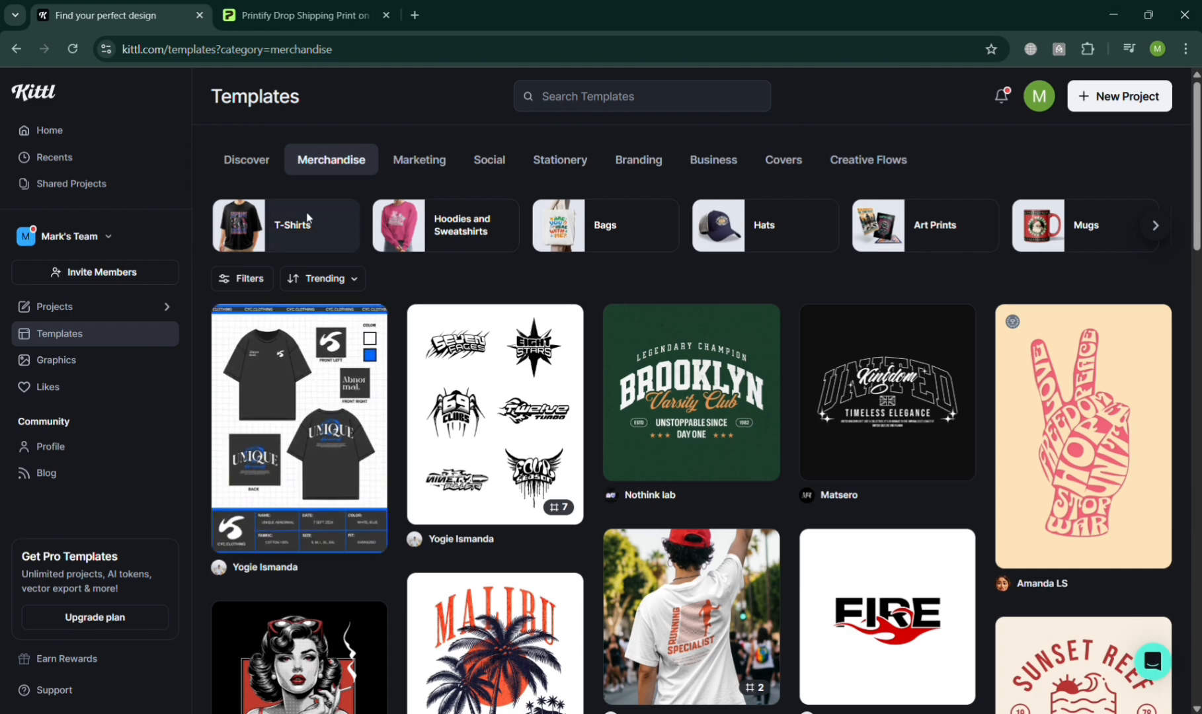
left_click(311, 220)
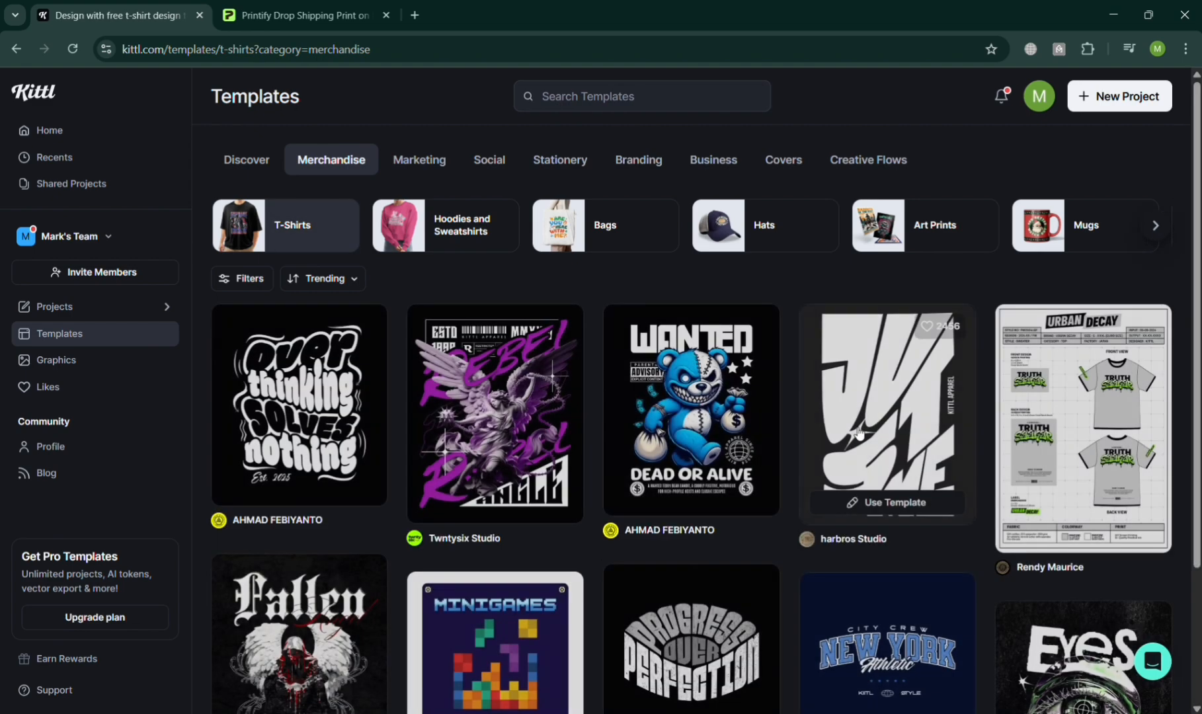
Find the "Wanted dead or alive" teddy bear T-shirt template and use it as a new project.
scroll(734, 404, "down", 3)
scroll(736, 404, "down", 3)
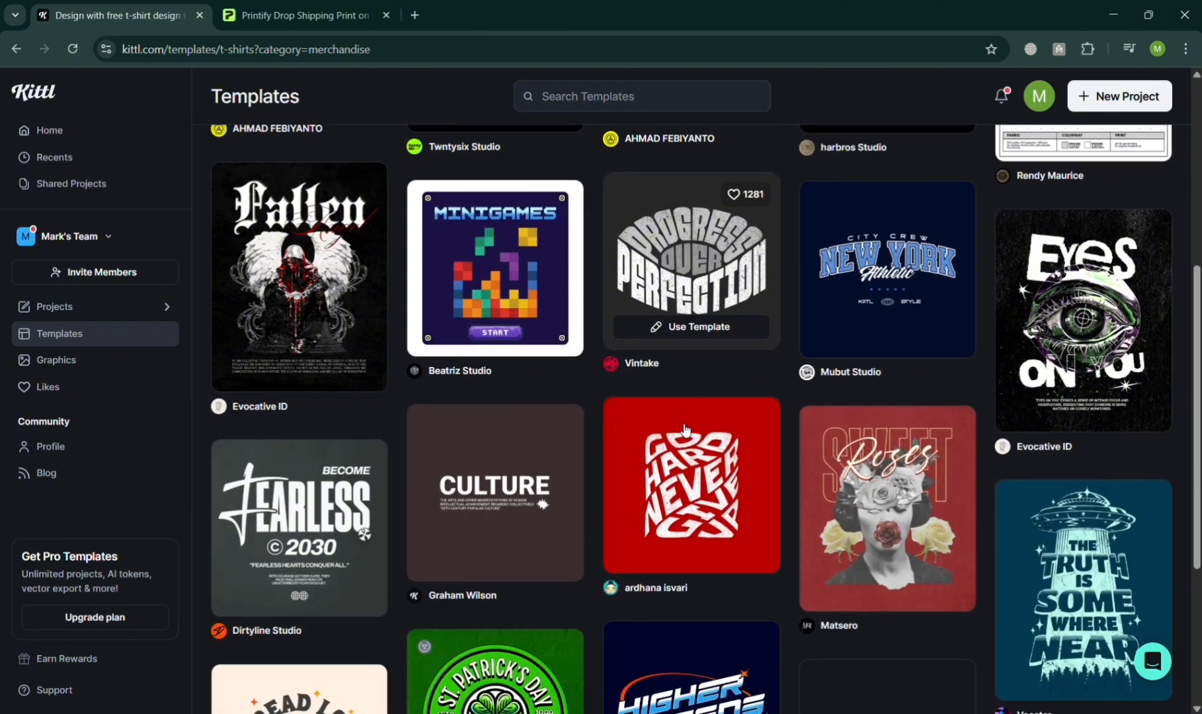
scroll(681, 430, "up", 3)
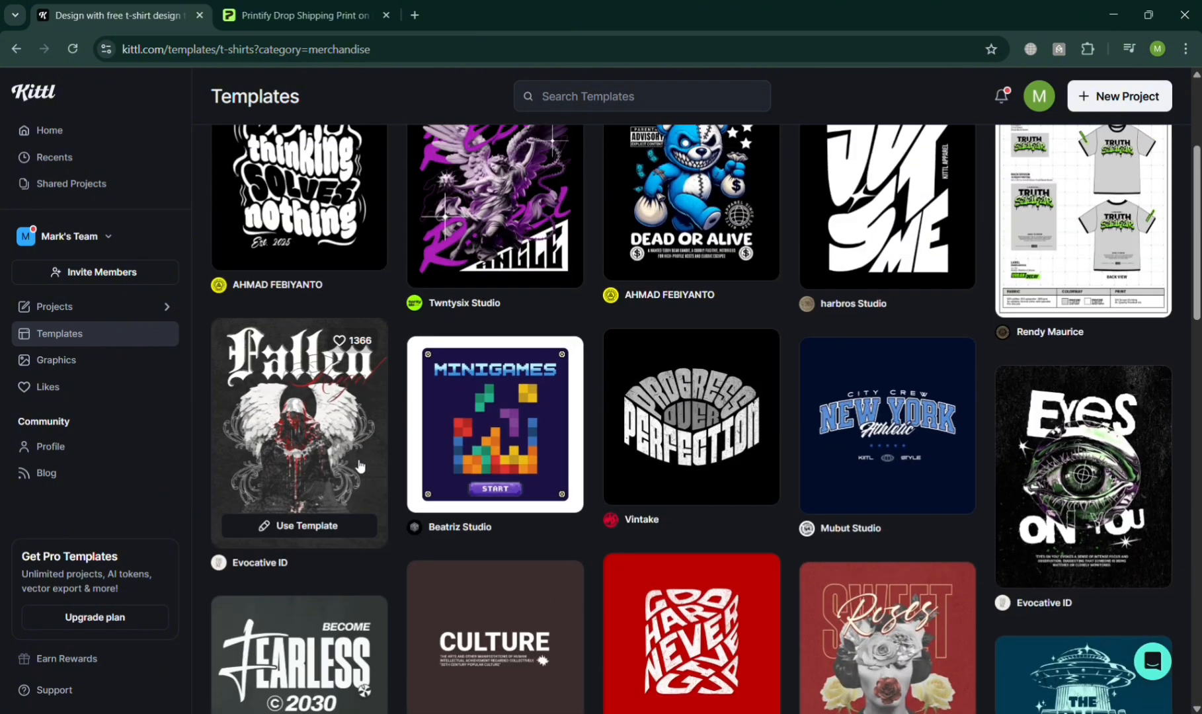
scroll(364, 463, "up", 2)
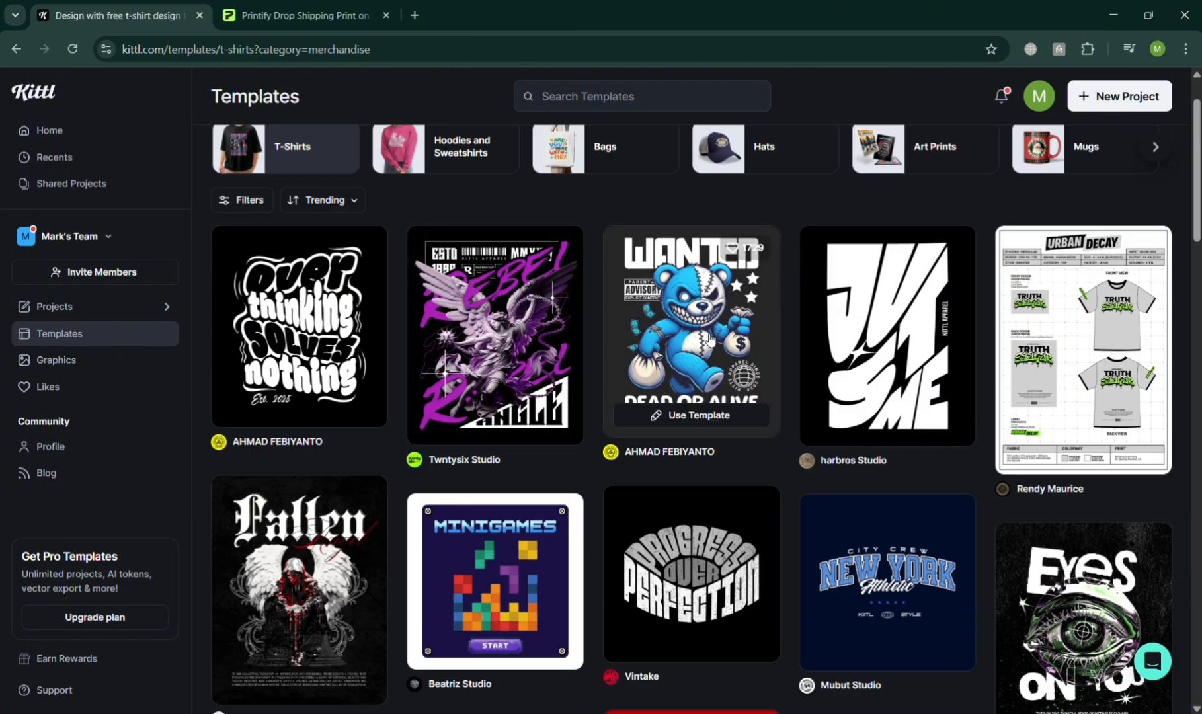
left_click(709, 339)
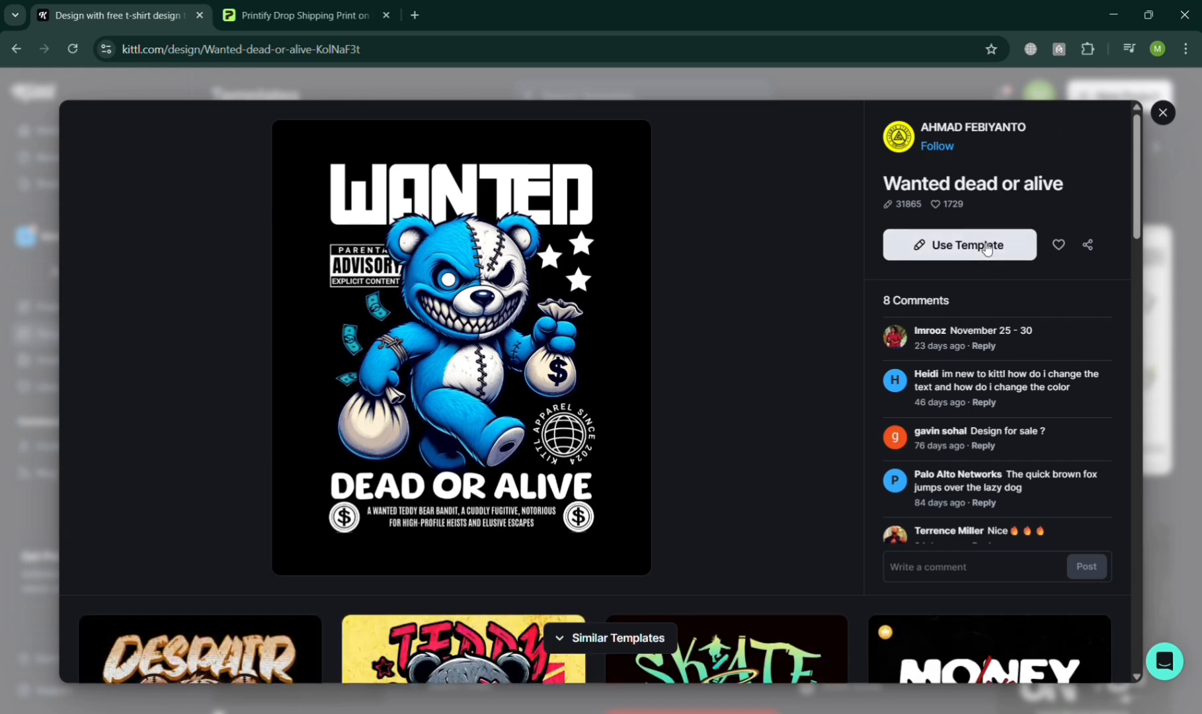
left_click(987, 249)
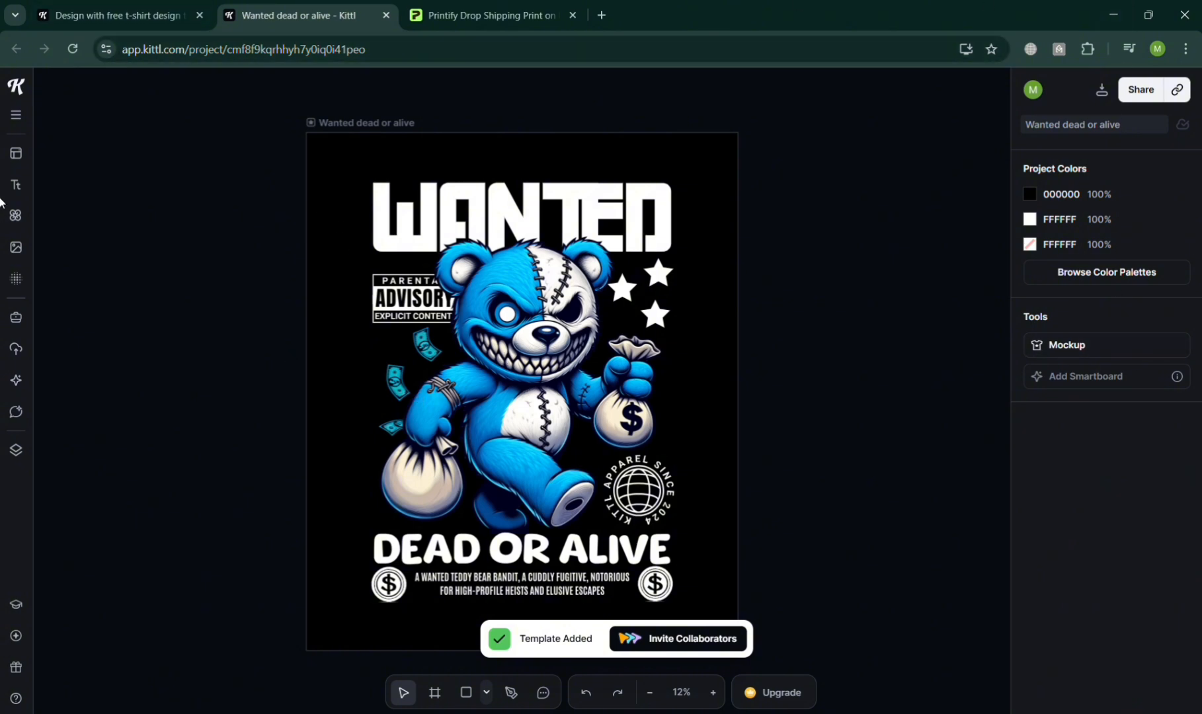
Select the advisory label and the bear illustration, and try the illustration's opacity setting.
left_click(411, 284)
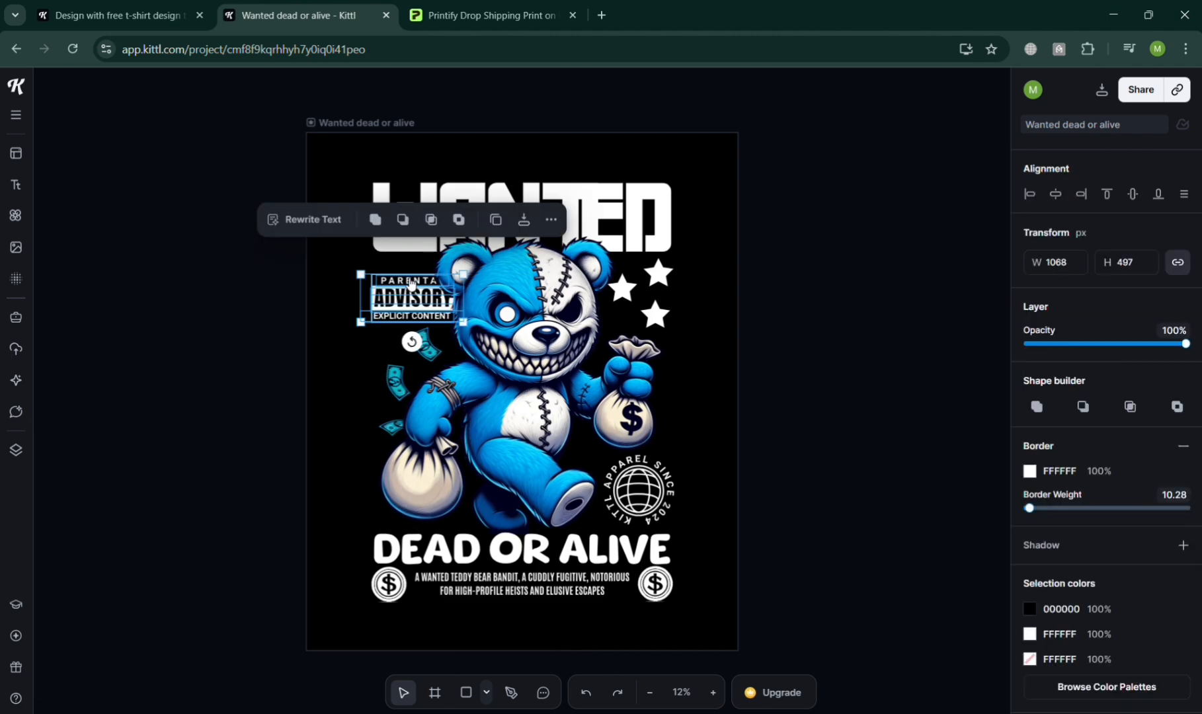
left_click(569, 341)
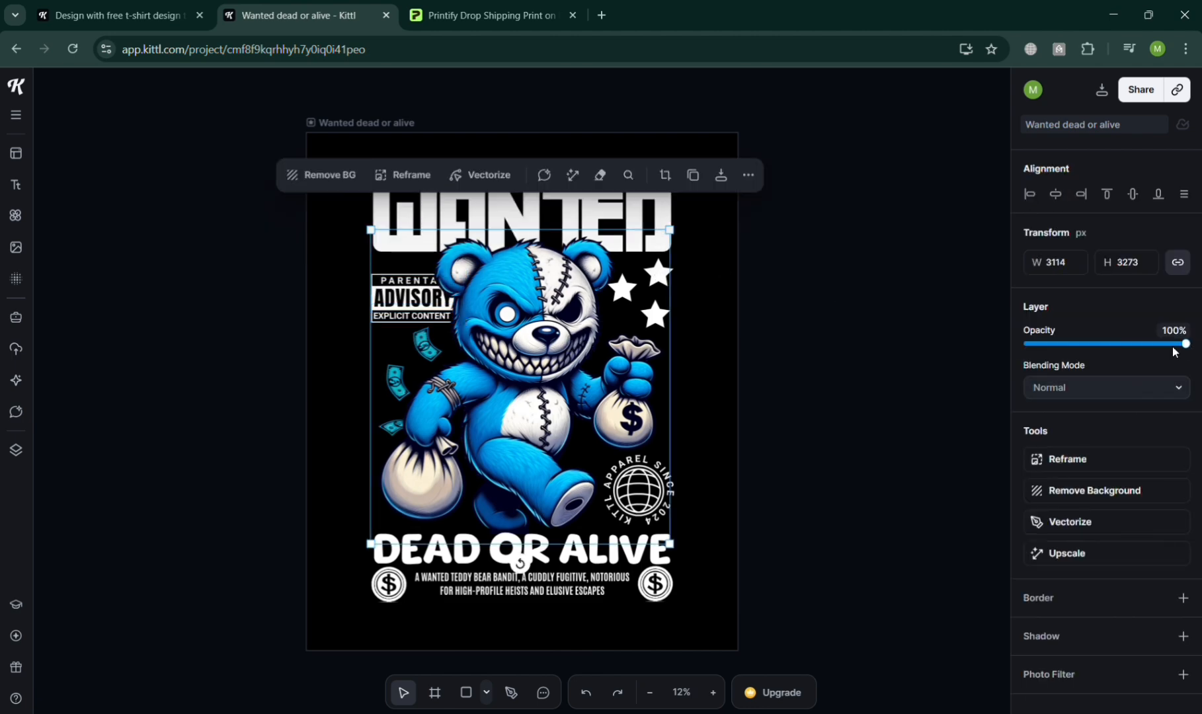
left_click_drag(1184, 344, 1200, 368)
left_click(795, 571)
Try two other typefaces, including Anton, on the small paragraph under DEAD OR ALIVE, and undo the font changes.
left_click(475, 591)
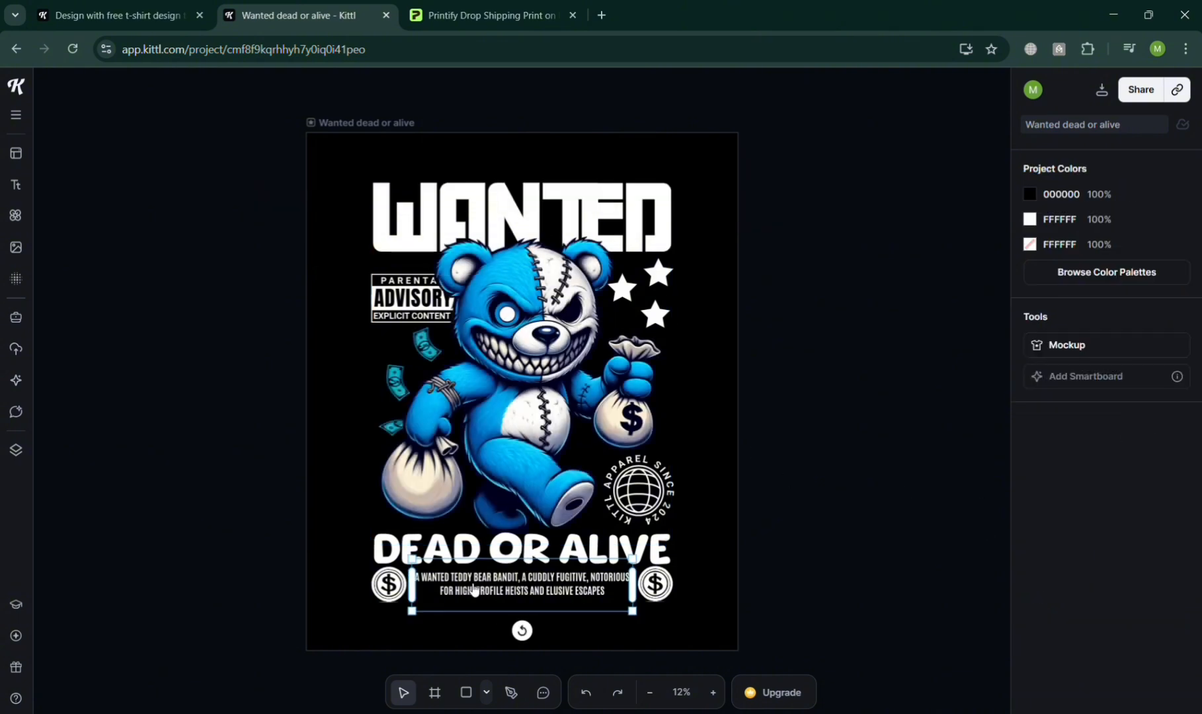
scroll(1113, 351, "down", 2)
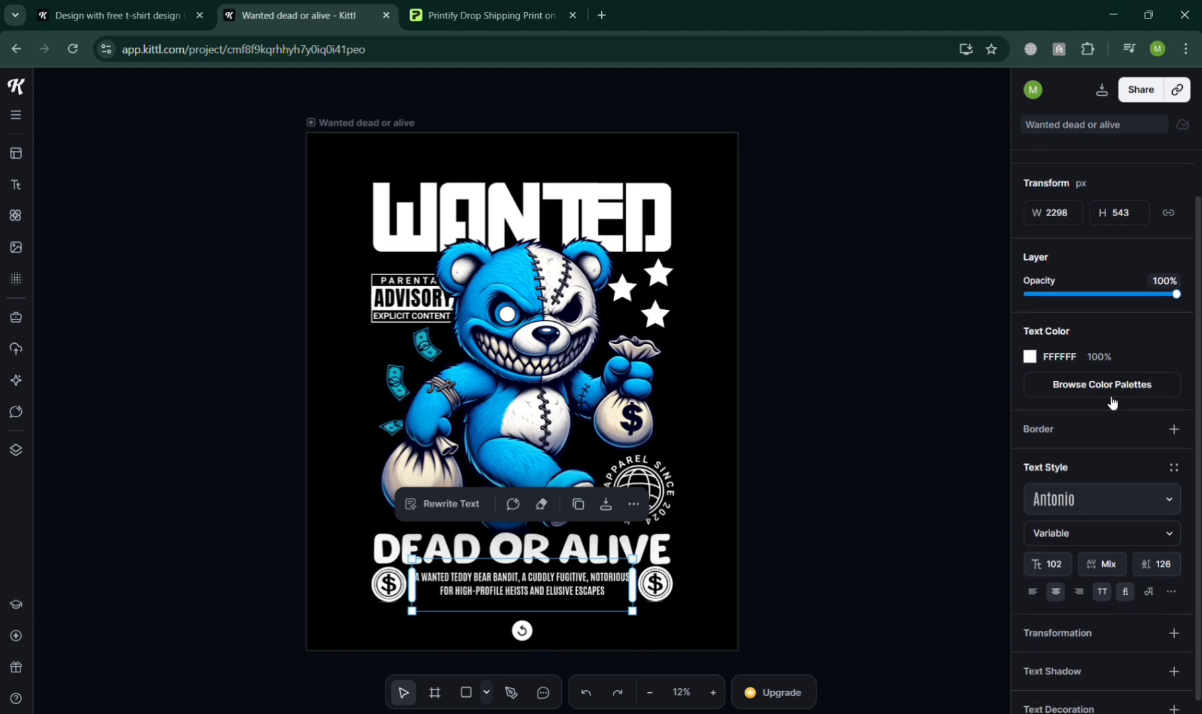
left_click(1132, 503)
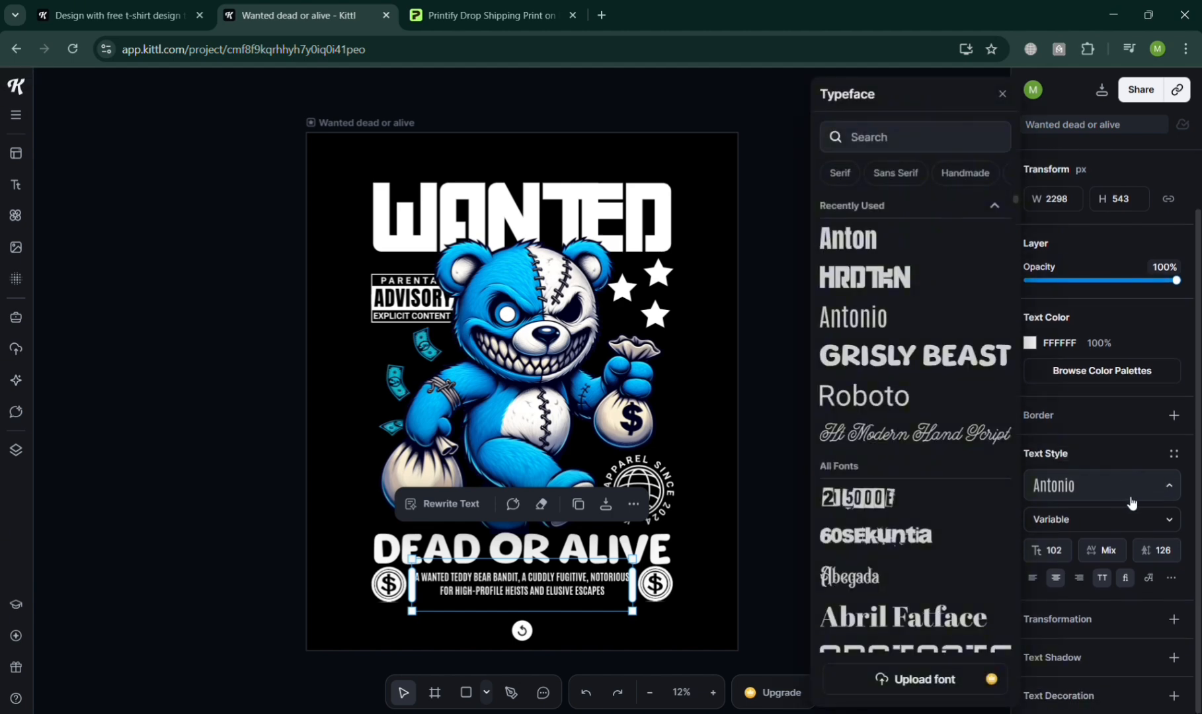
left_click(872, 508)
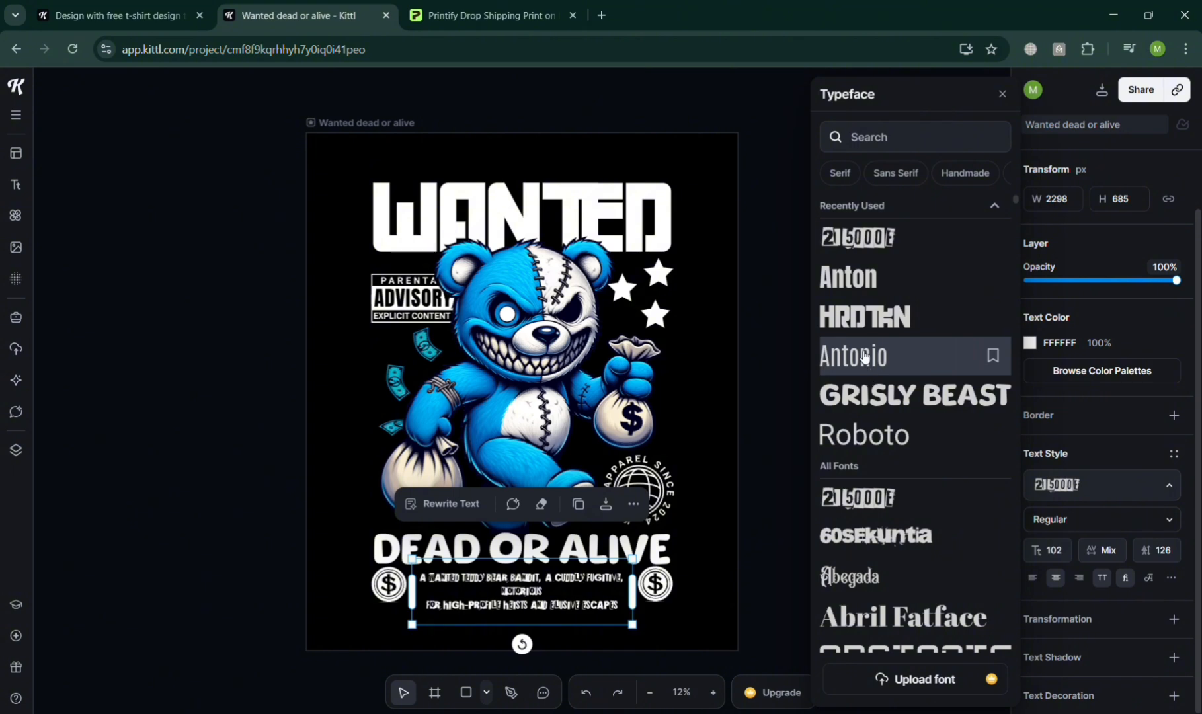
left_click(853, 278)
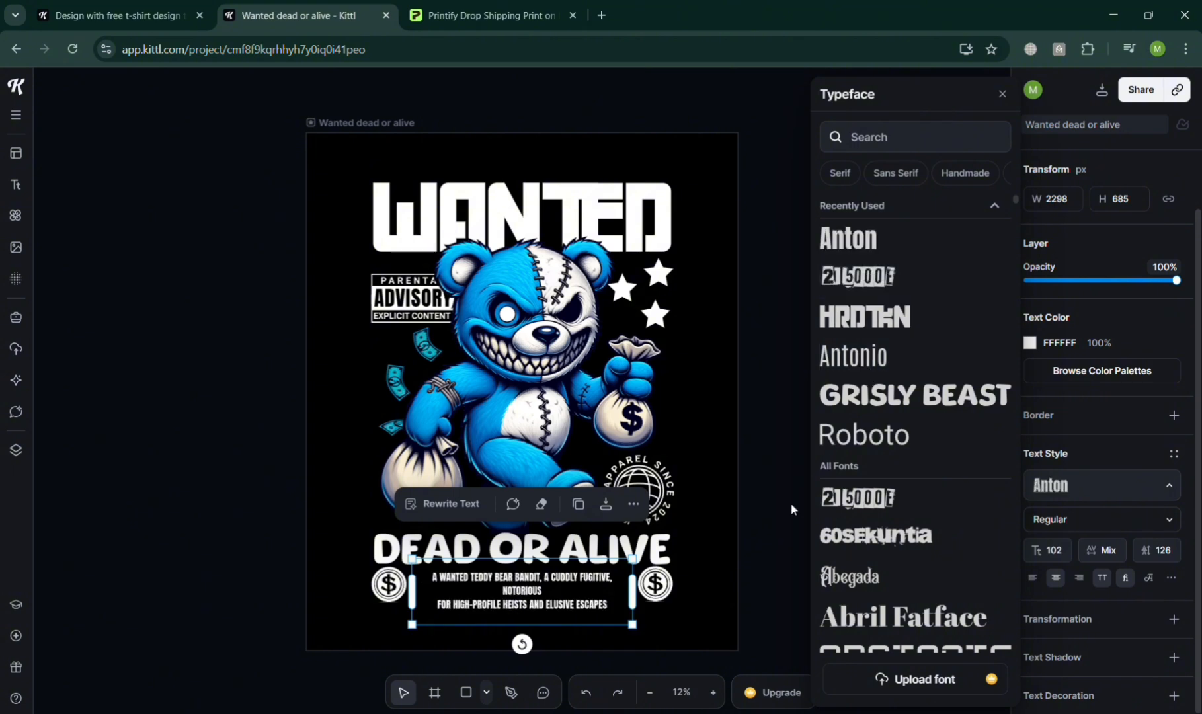
key("ctrl+z")
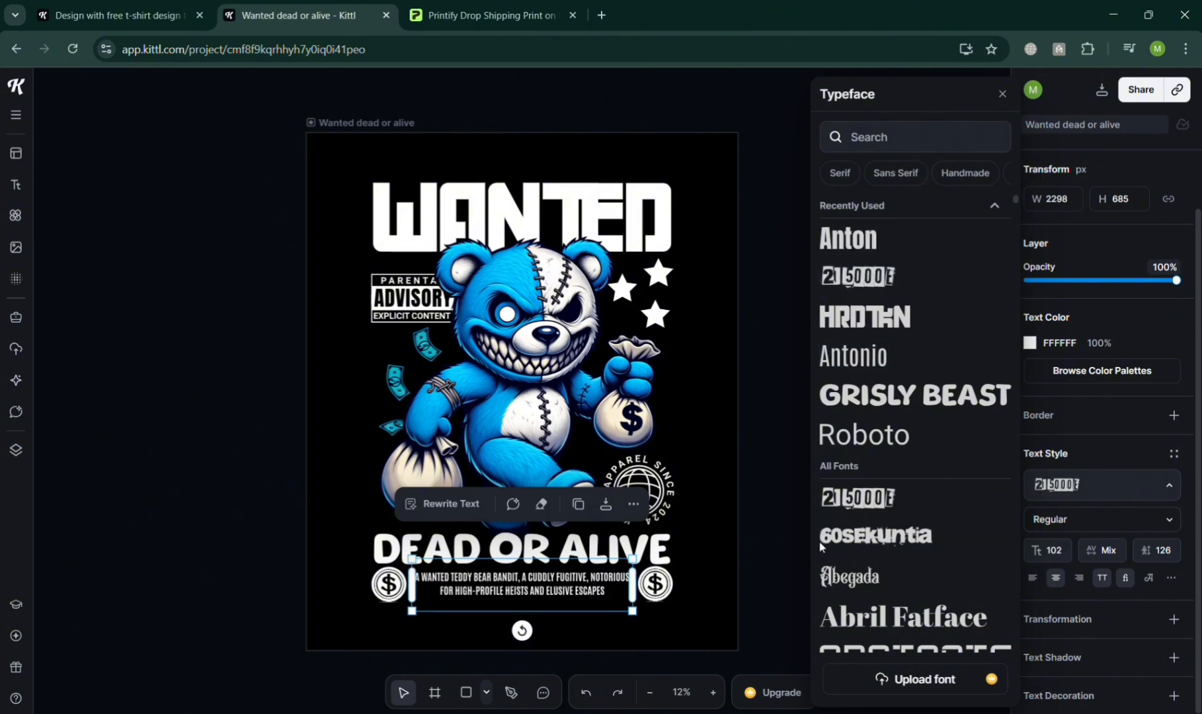
left_click(778, 576)
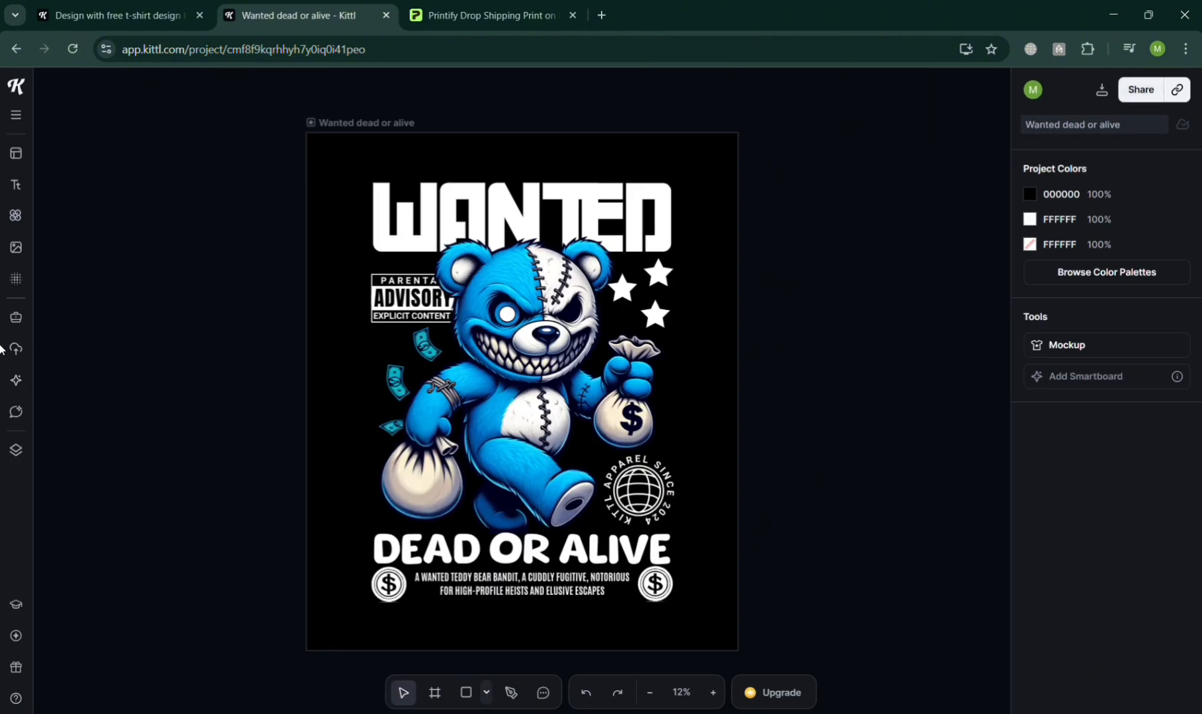
Look through the editor's text, illustration, image, texture and template libraries.
left_click(17, 187)
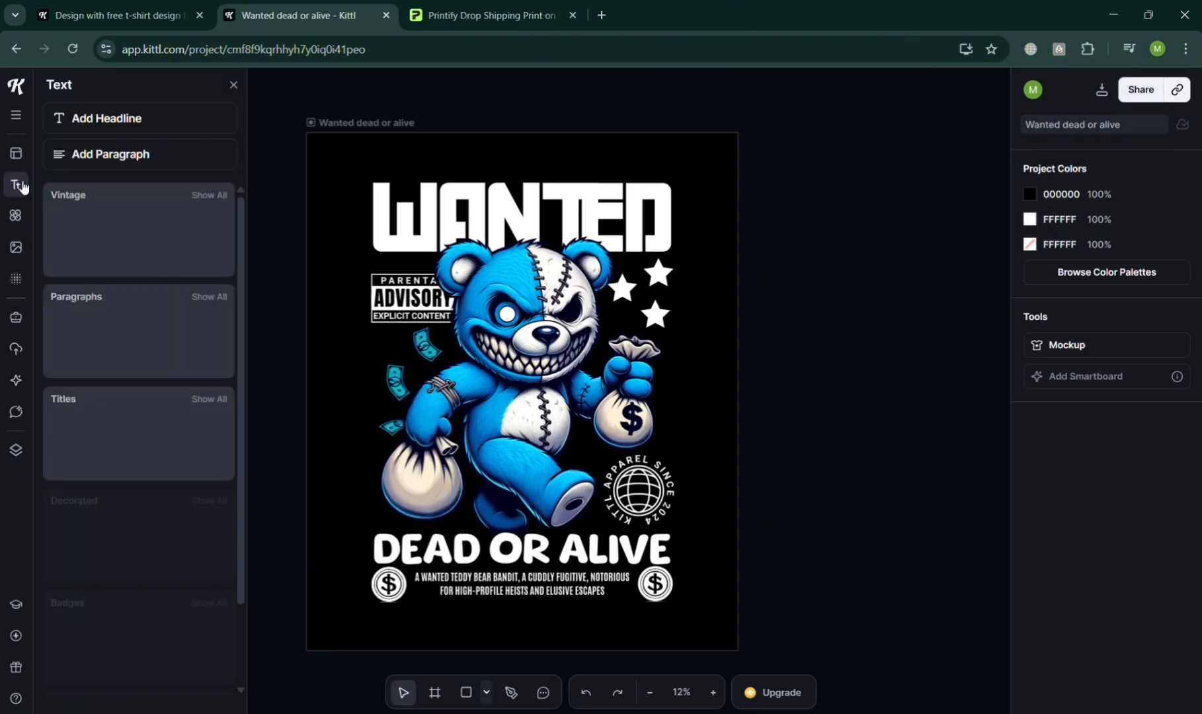
left_click(16, 217)
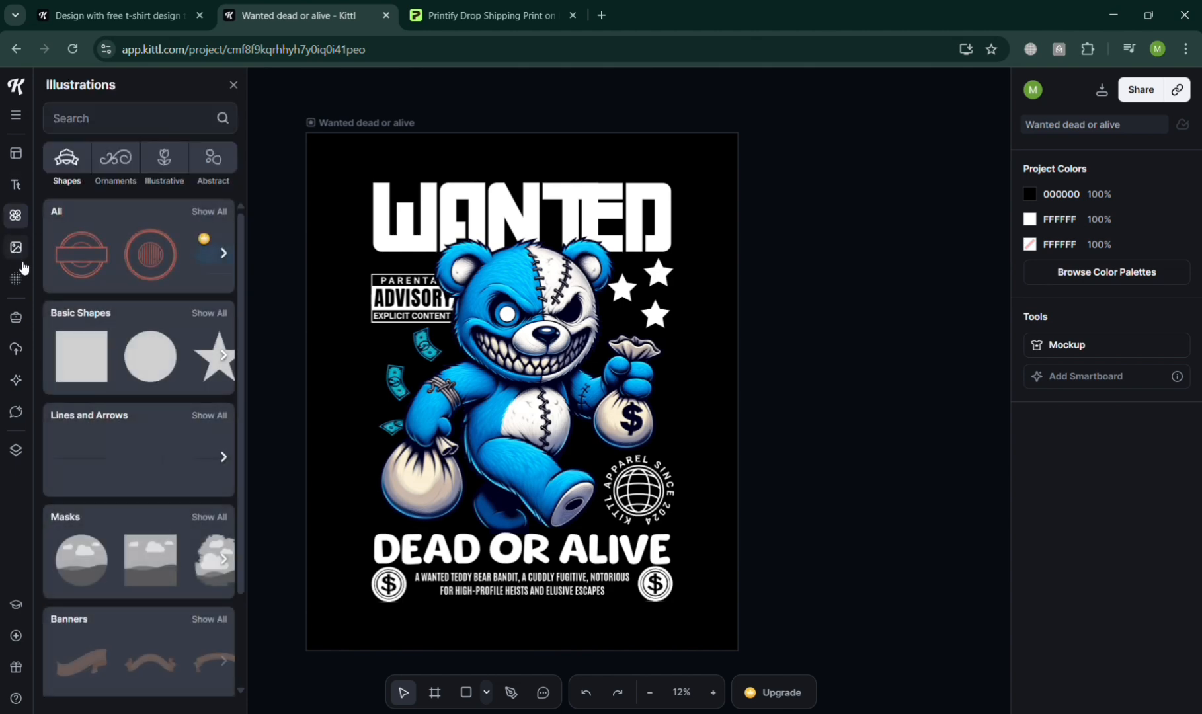
left_click(17, 250)
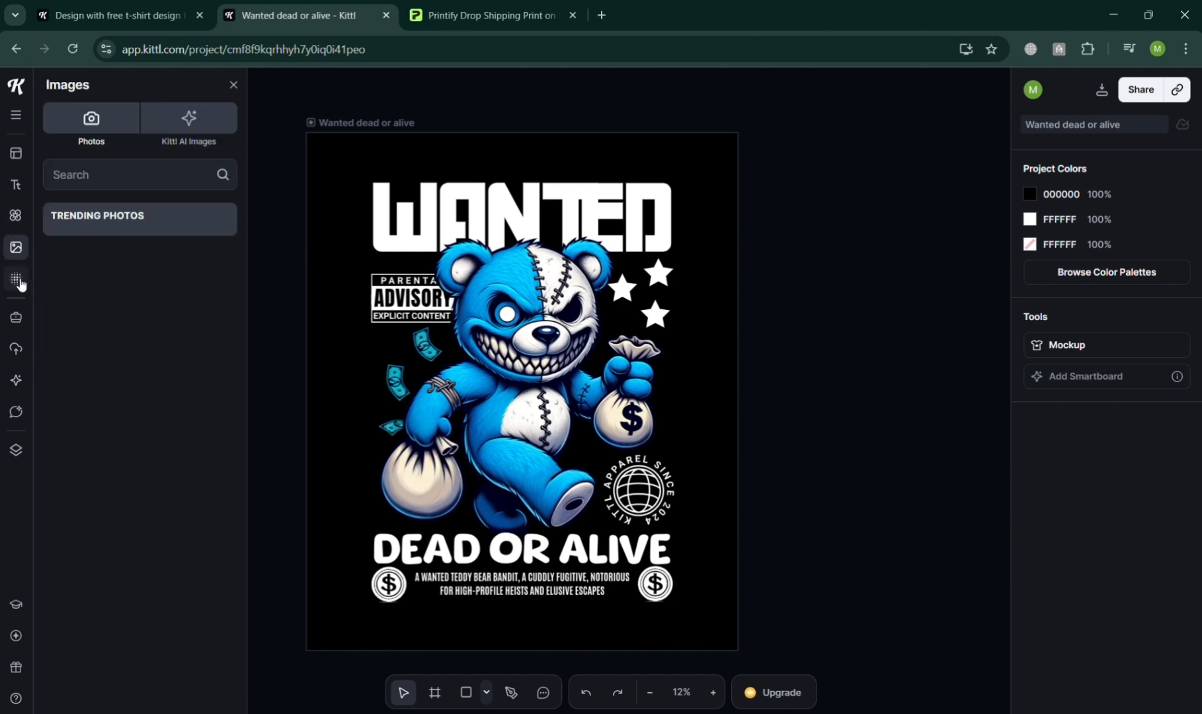
left_click(17, 278)
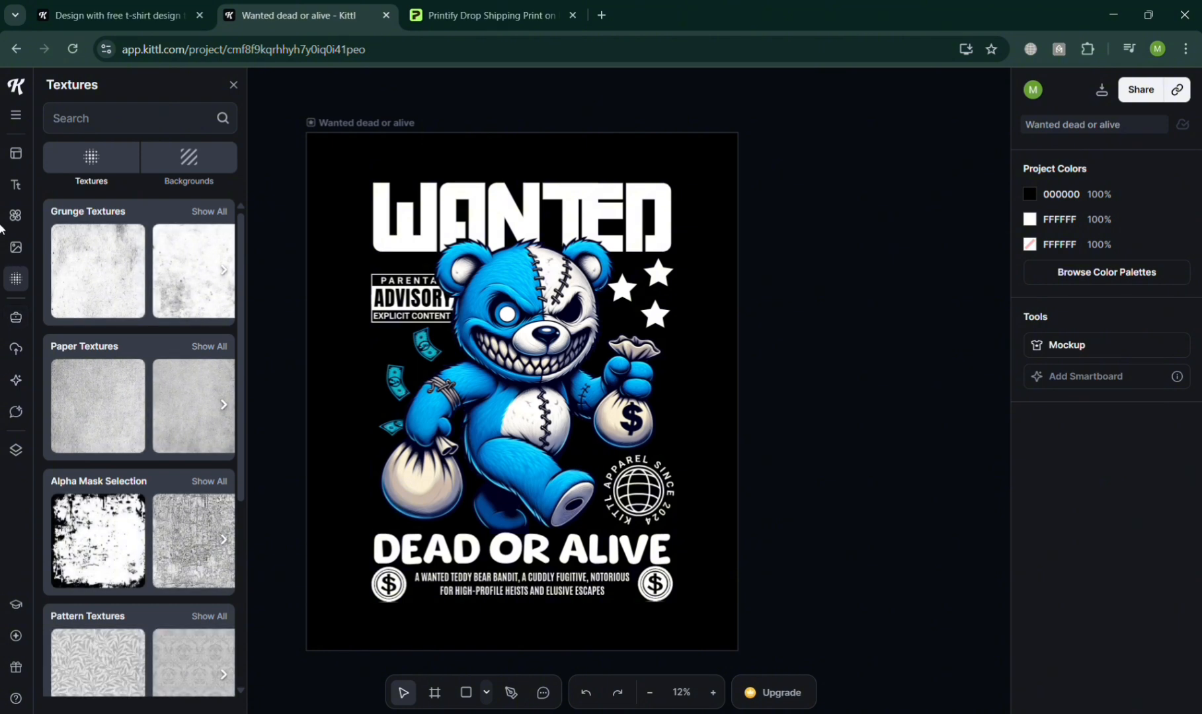
left_click(14, 157)
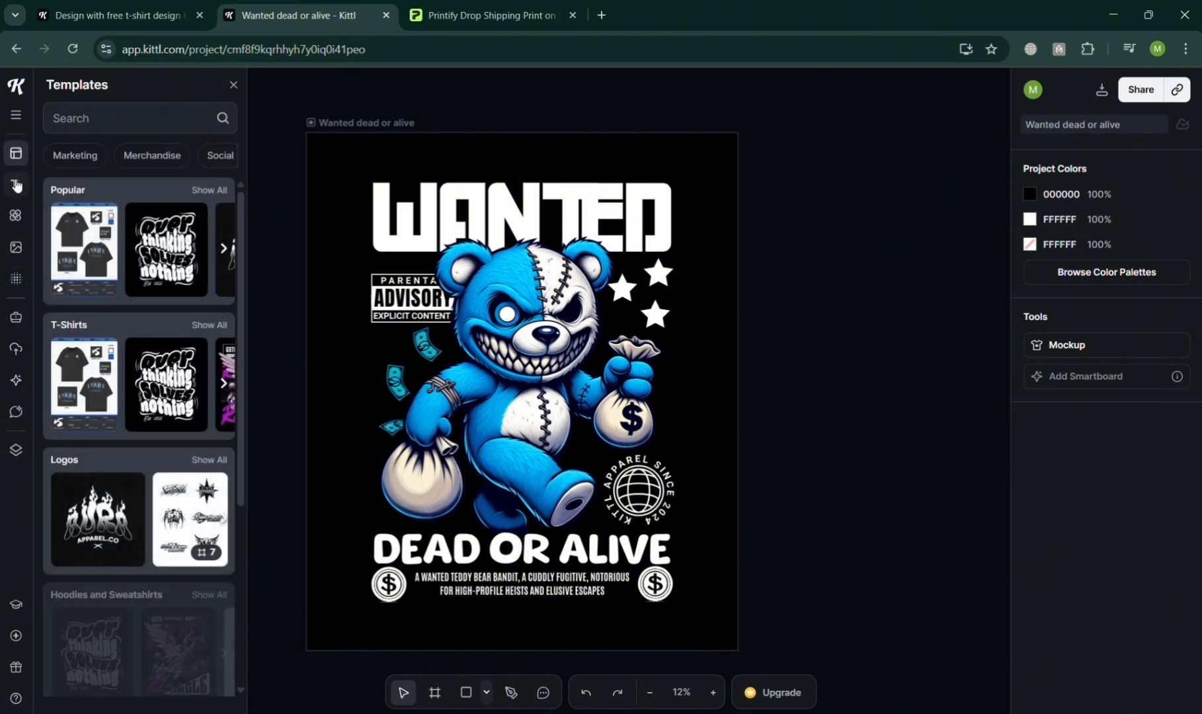
left_click(16, 185)
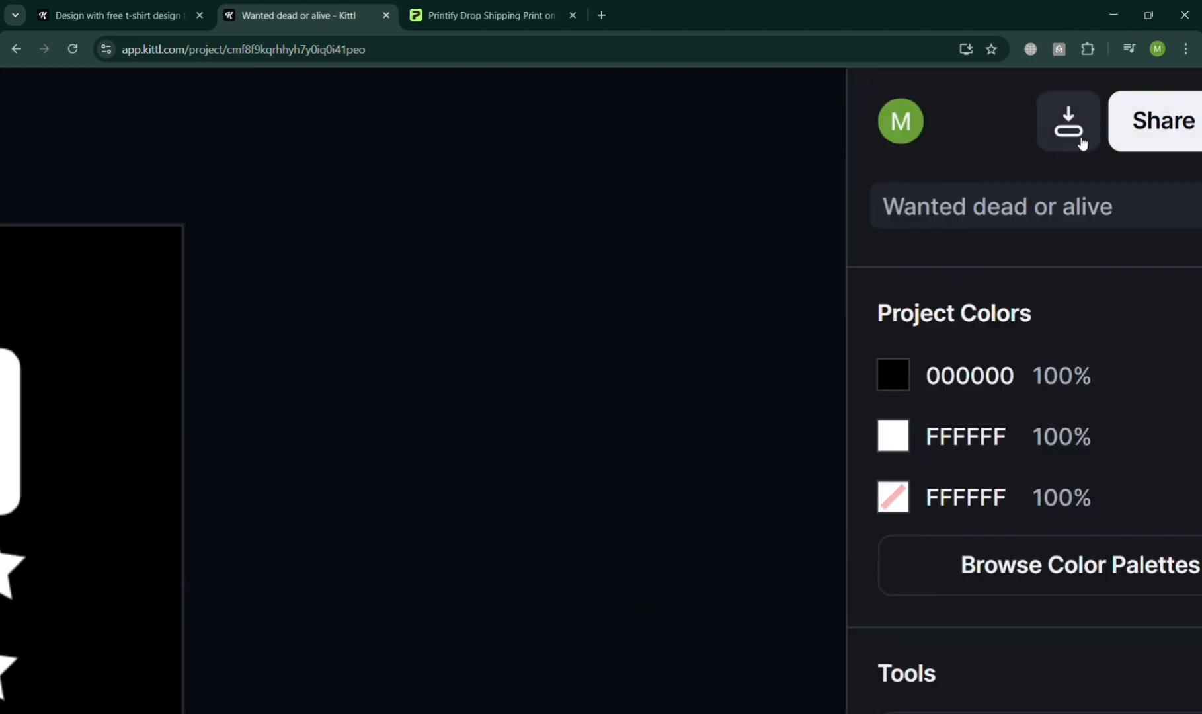
Download the "Wanted dead or alive" artboard as a 667 × 800 px PNG.
left_click(1080, 142)
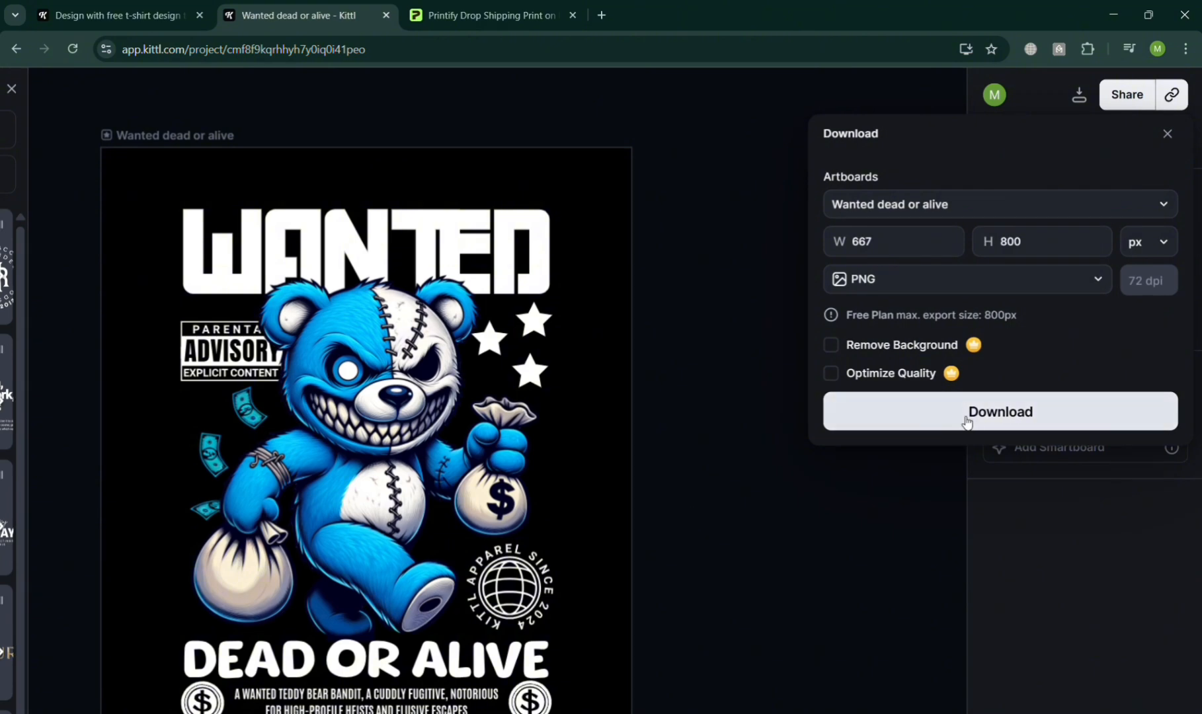
left_click(966, 421)
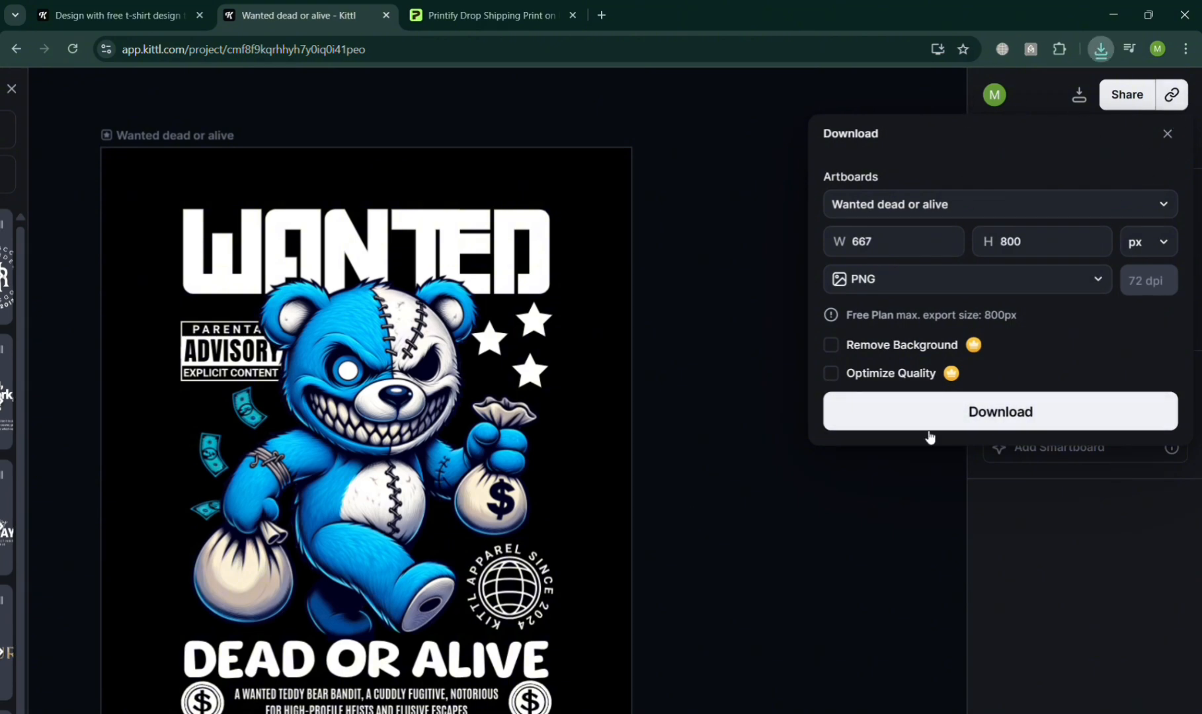
left_click(903, 492)
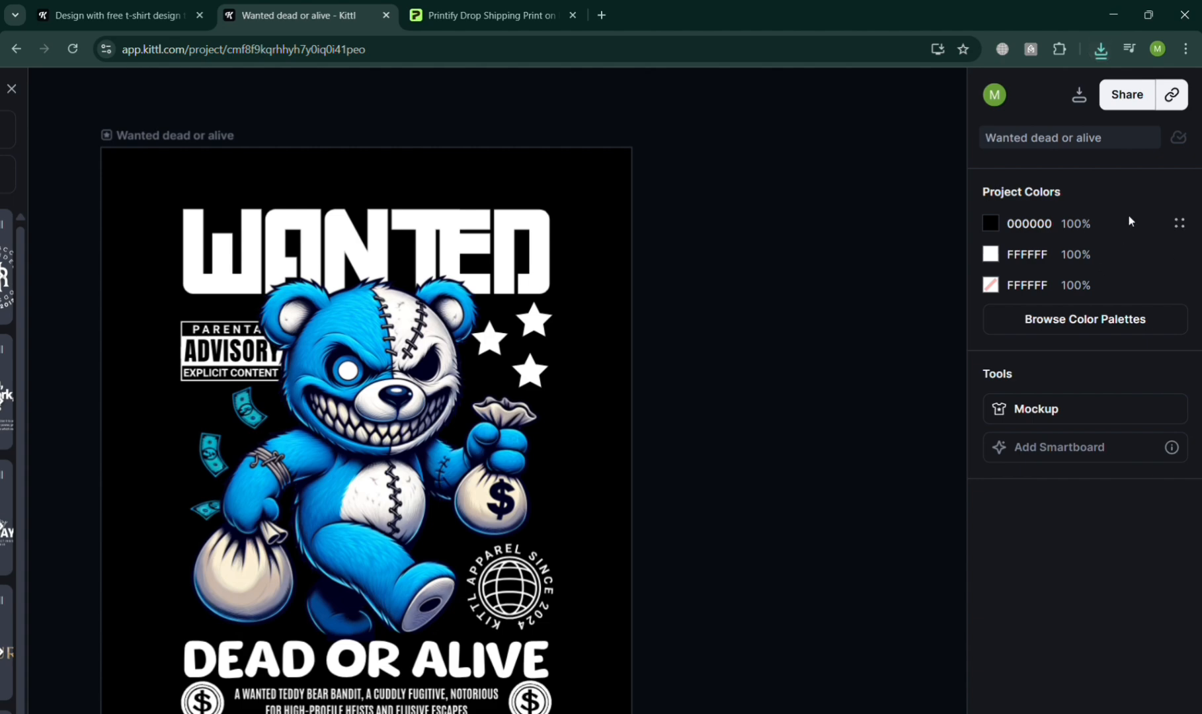
Examine the project's sharing options, such as link access, presentation and publishing, and close them.
scroll(1127, 213, "up", 3)
scroll(1125, 215, "up", 2)
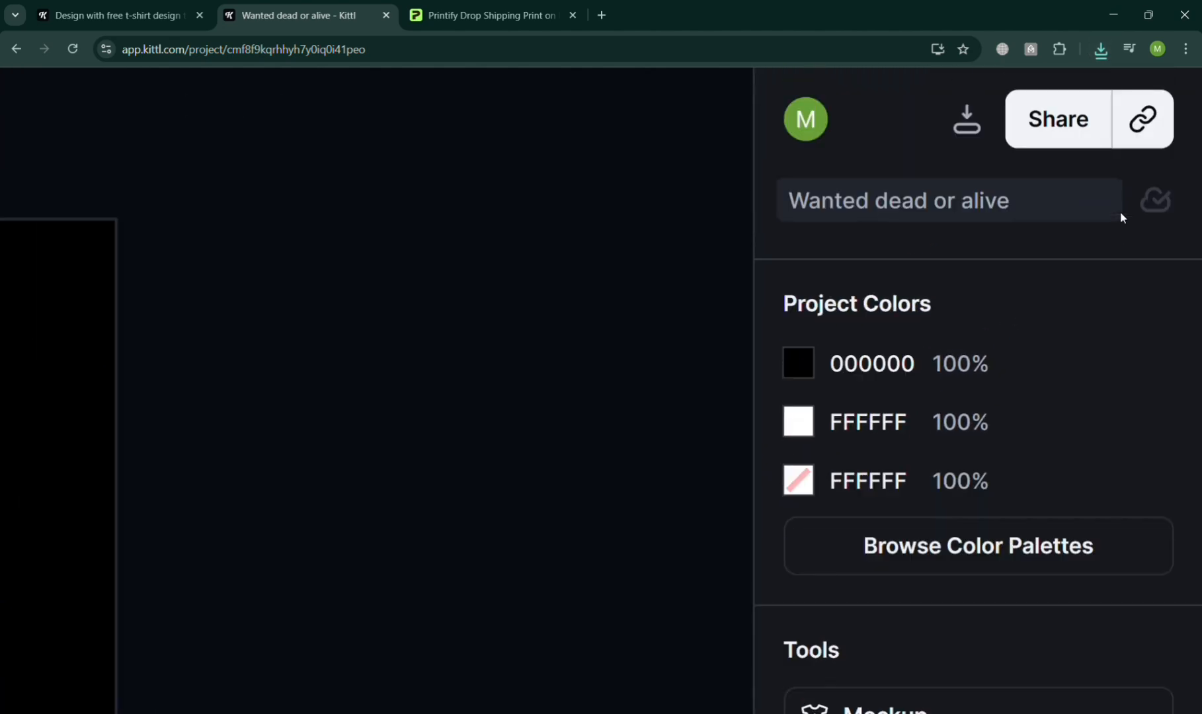
left_click(1111, 146)
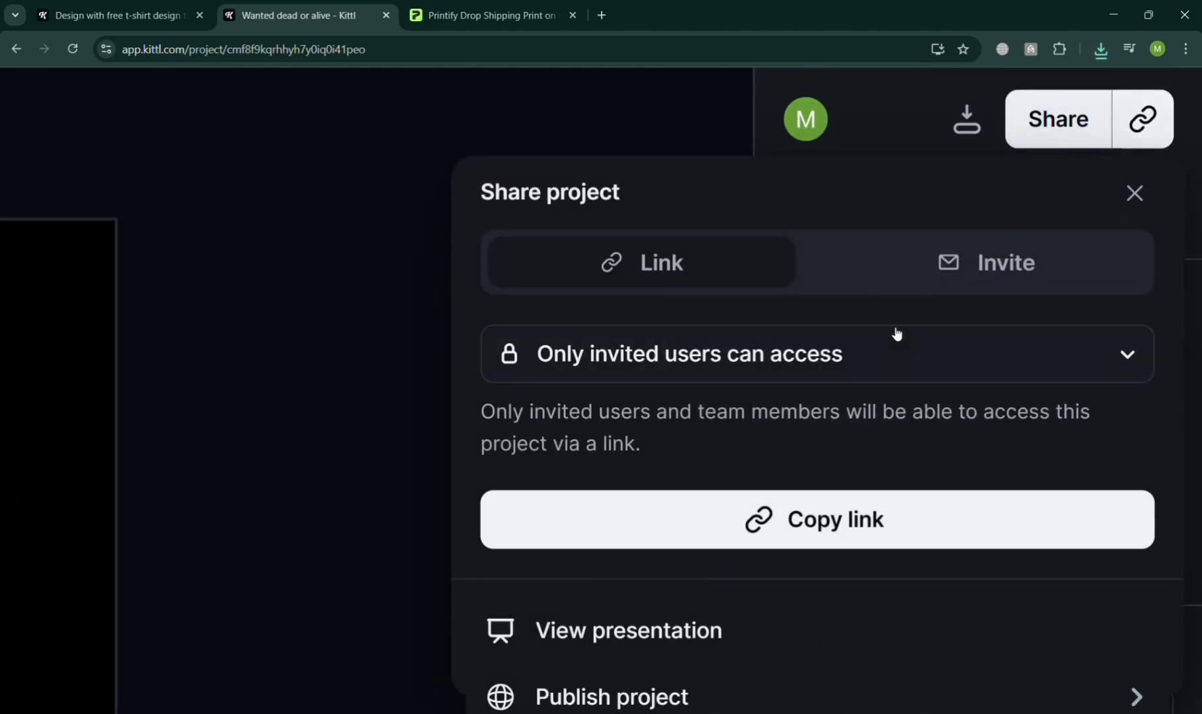
scroll(894, 335, "down", 2)
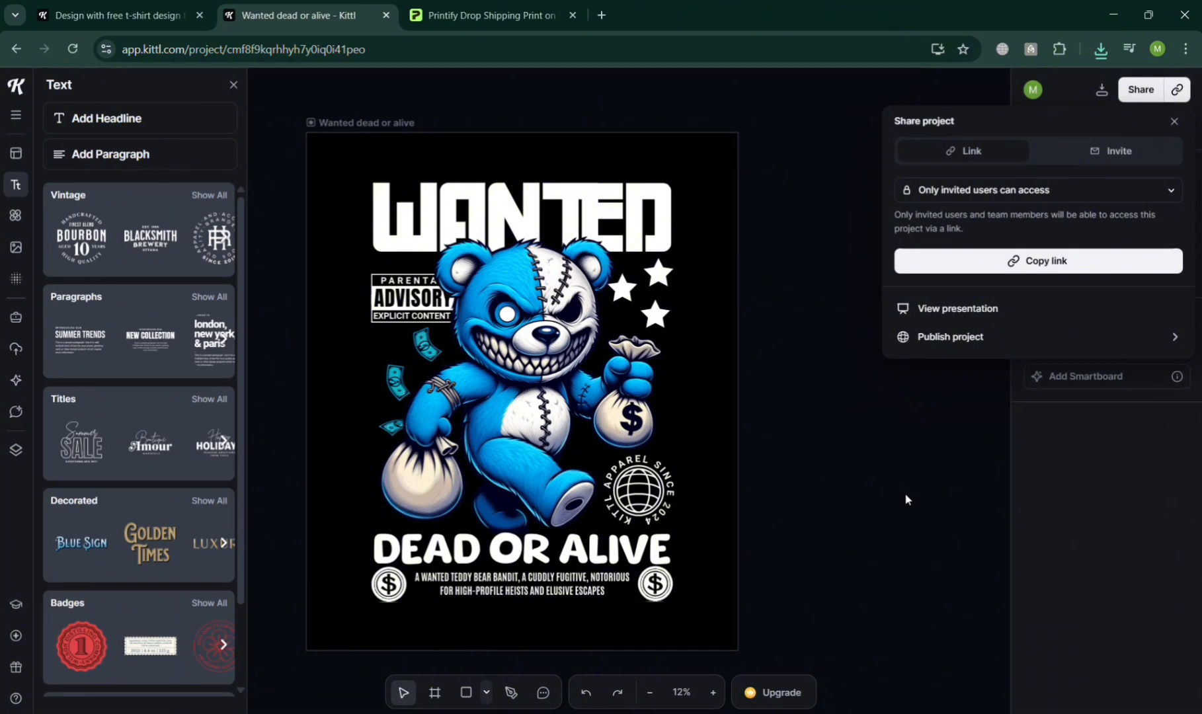
left_click(915, 500)
Open the design on the black T-shirt mockup, then enlarge it and centre it on the chest.
scroll(1007, 387, "down", 2)
left_click(1101, 344)
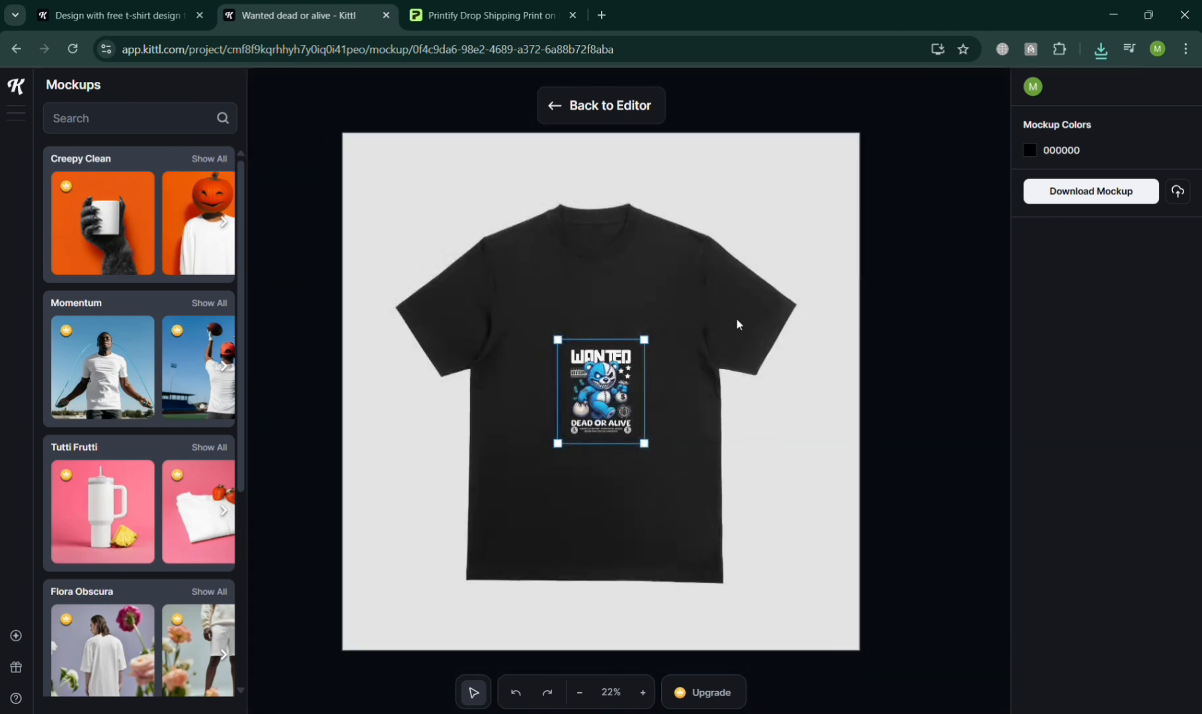
left_click_drag(649, 348, 818, 271)
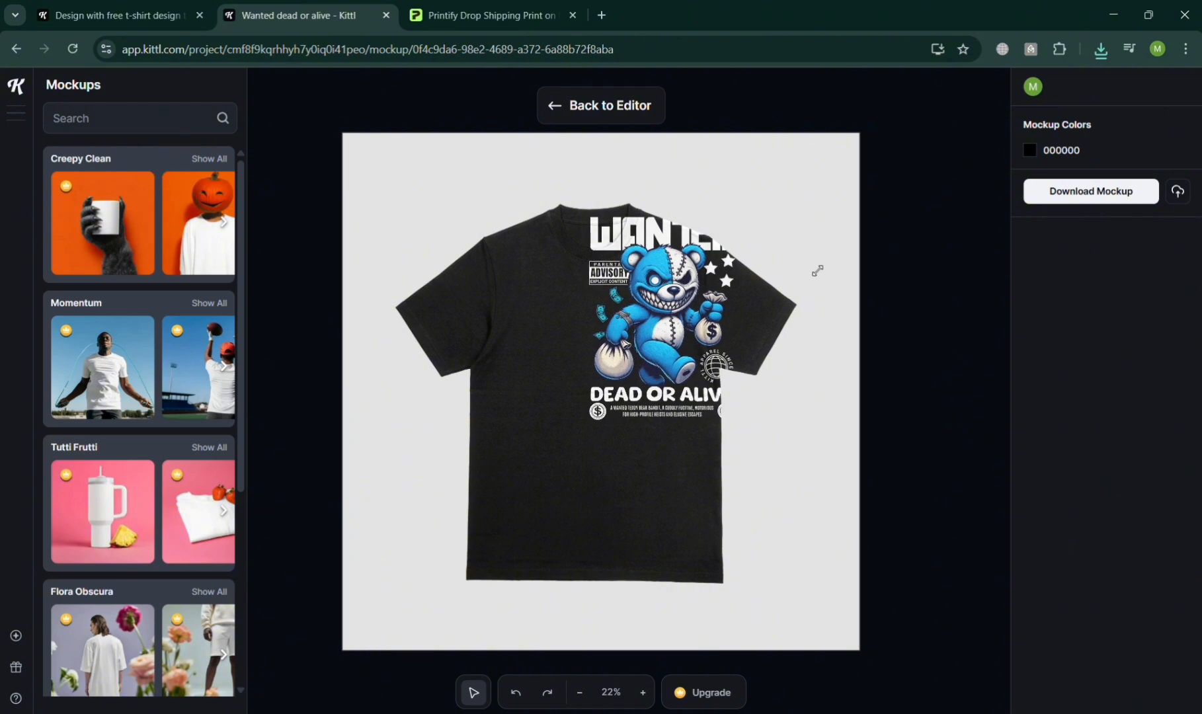
left_click_drag(583, 440, 606, 428)
left_click(668, 473)
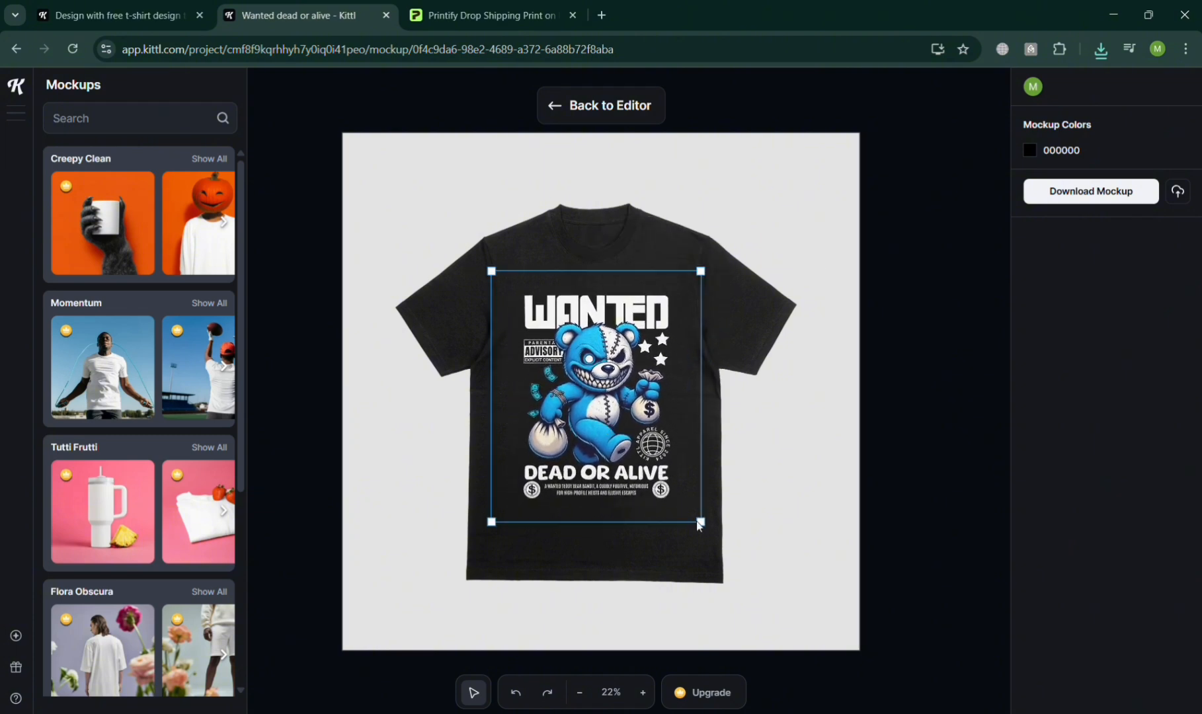
left_click_drag(699, 525, 692, 517)
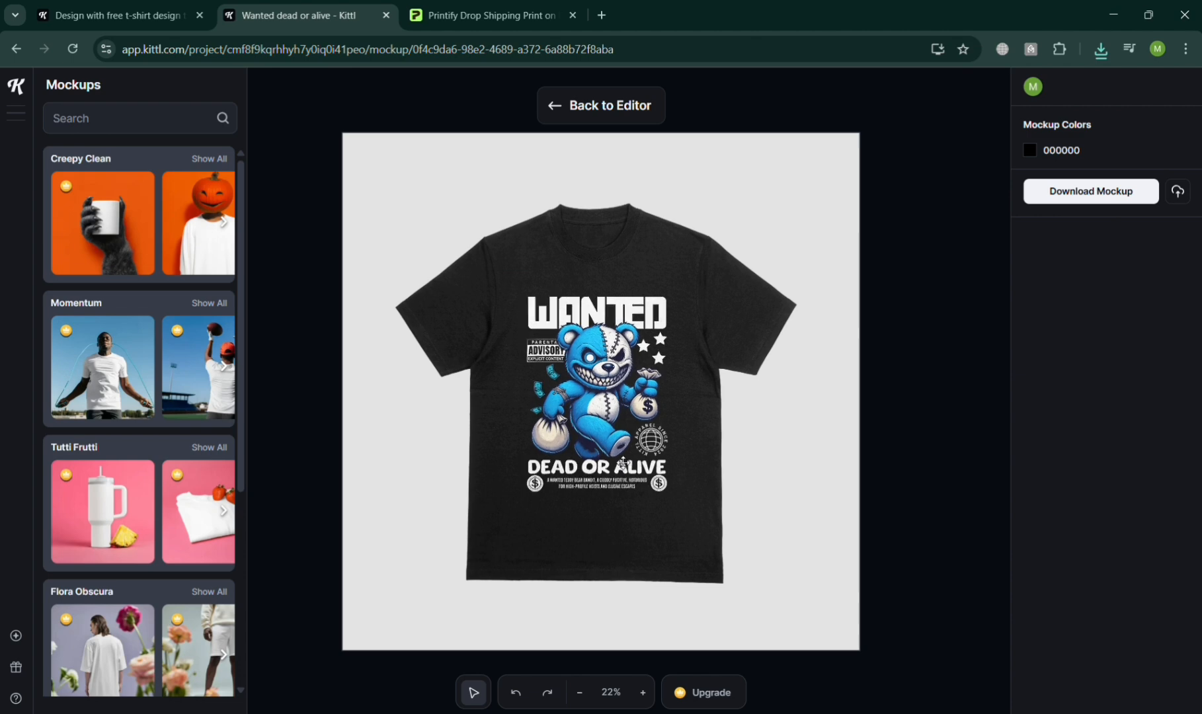
left_click(623, 463)
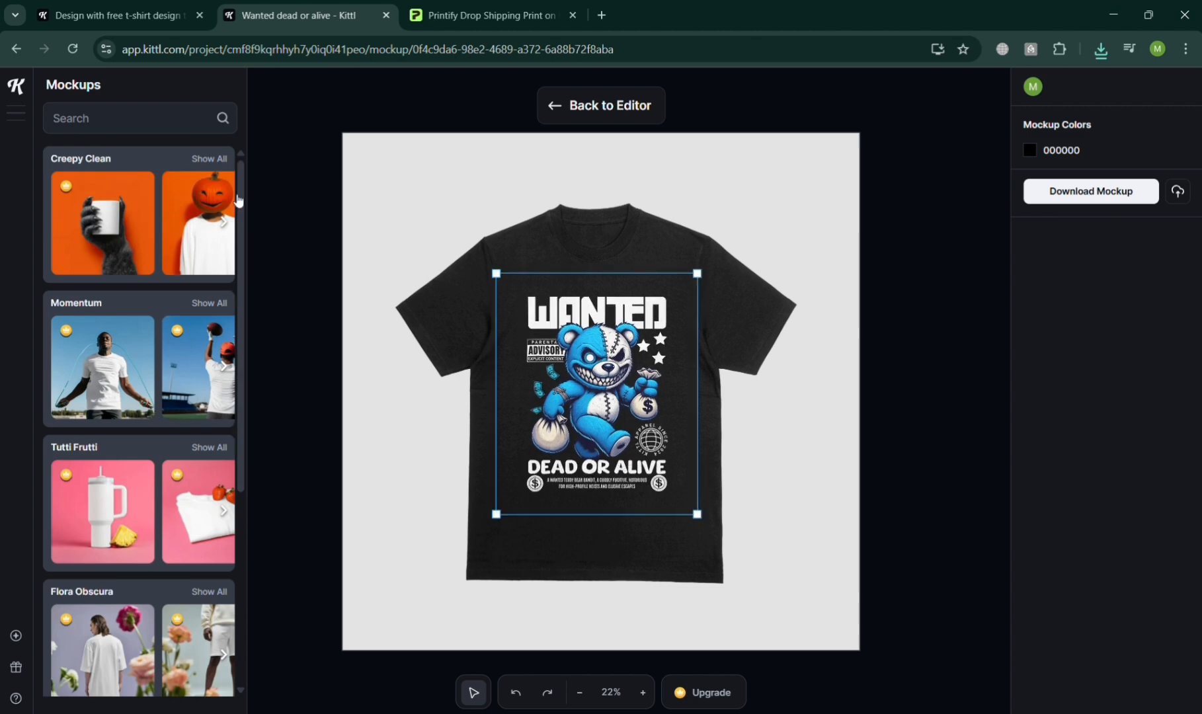
Look through the mockup library, including the Creepy Clean and Momentum collections.
scroll(239, 344, "down", 3)
scroll(238, 285, "up", 3)
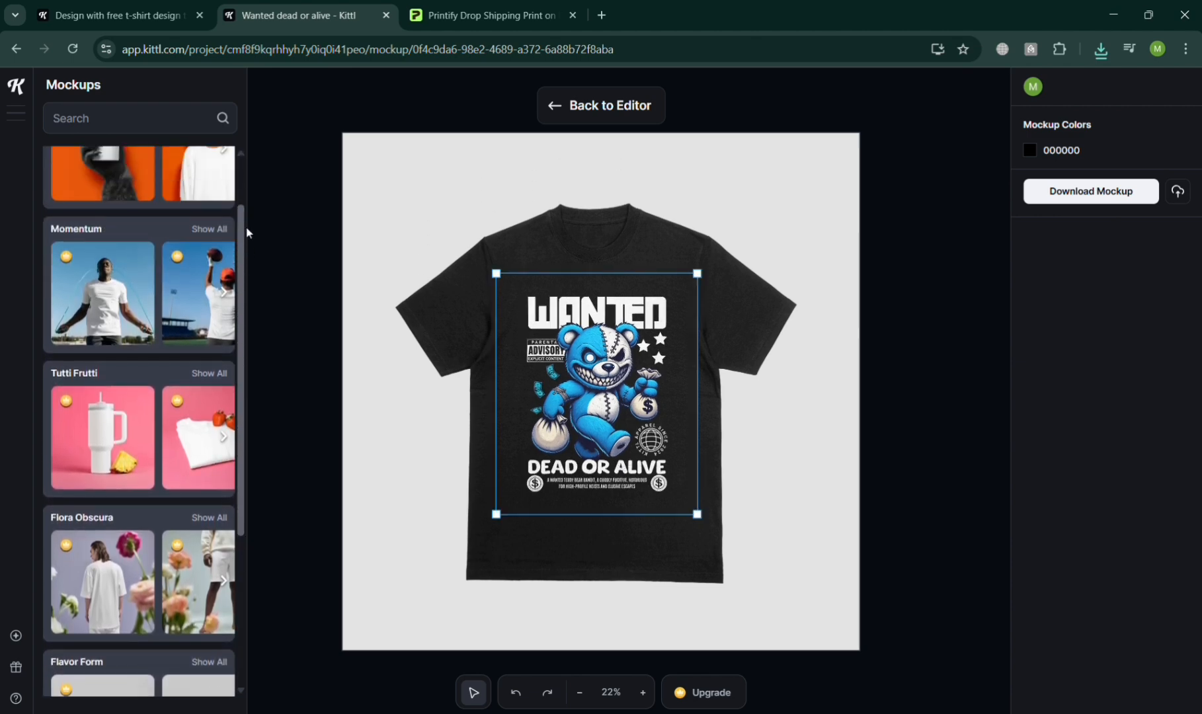
left_click(228, 221)
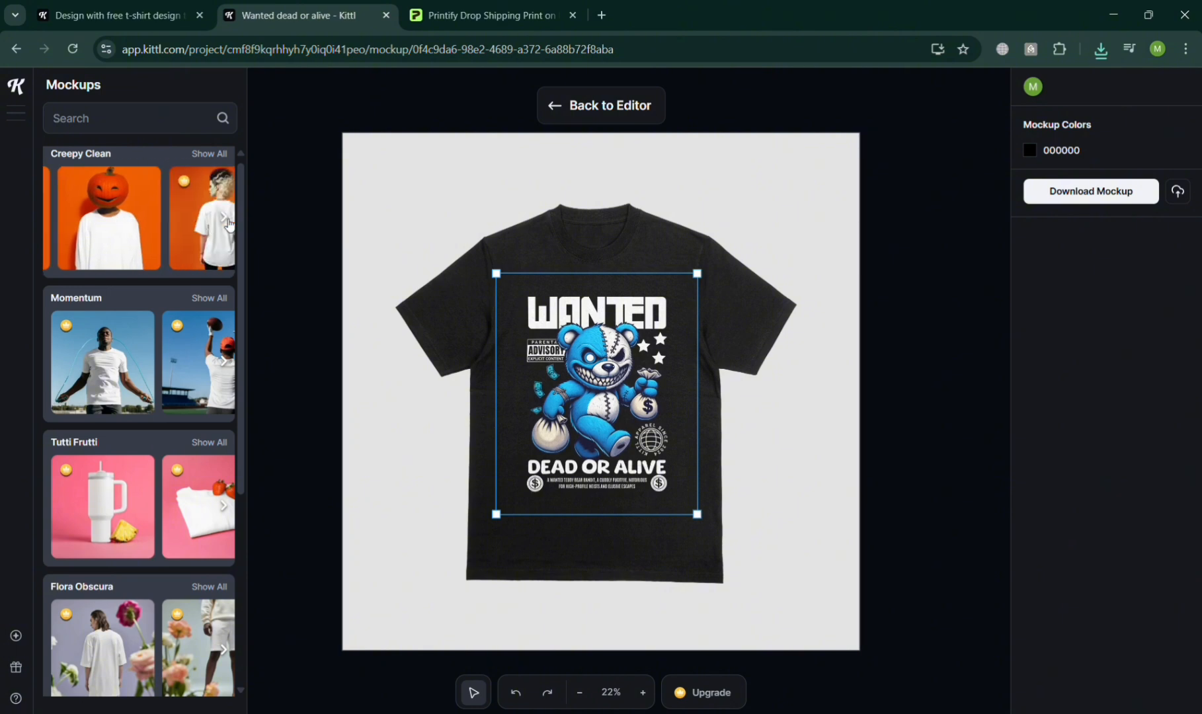
left_click(227, 220)
left_click(227, 220)
left_click(228, 220)
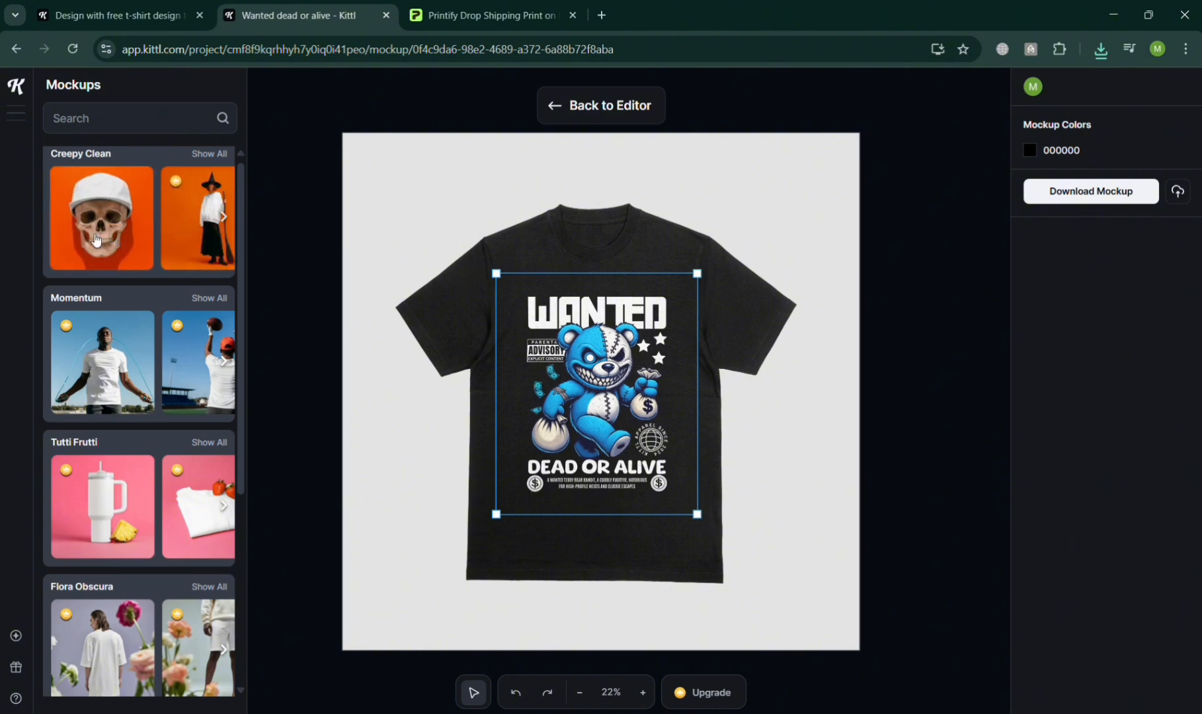
left_click(229, 364)
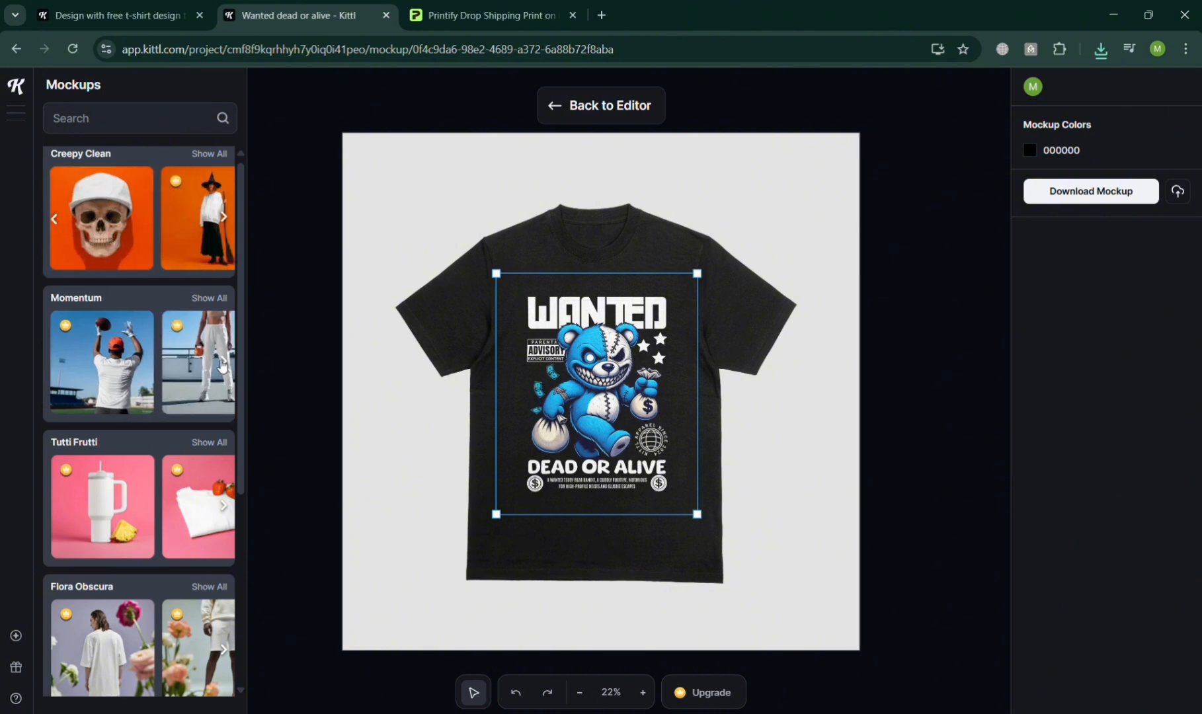
left_click(56, 364)
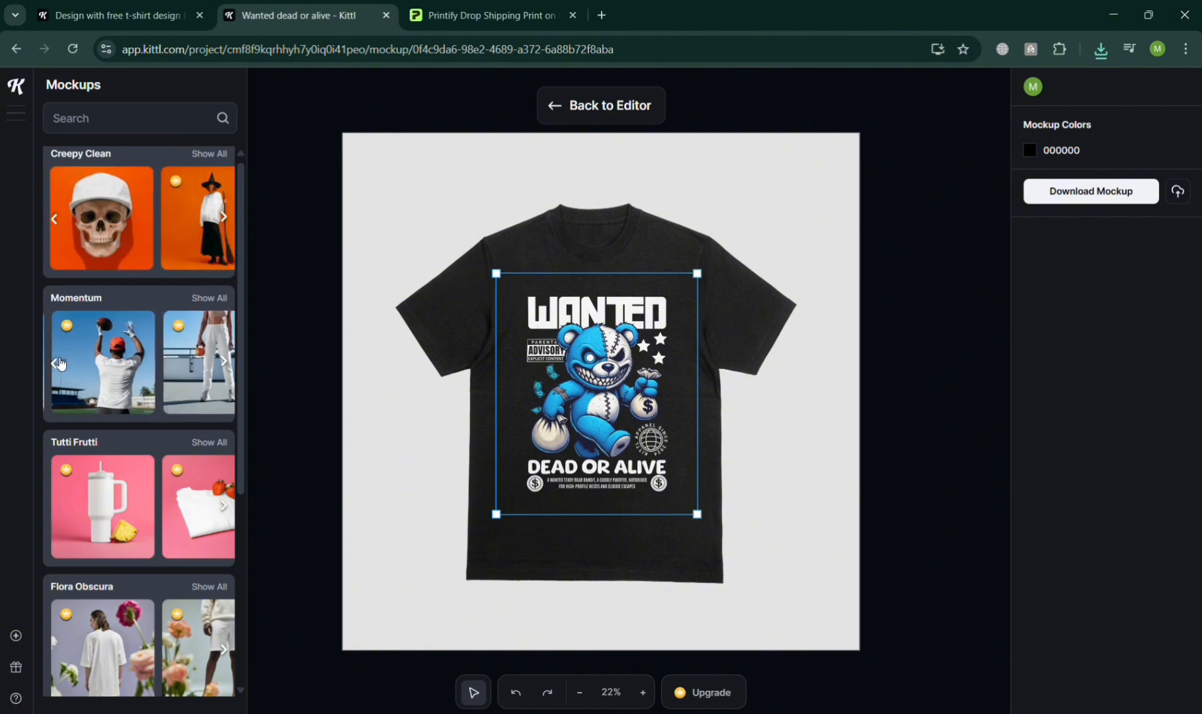
left_click(70, 230)
left_click(68, 228)
left_click(66, 227)
left_click(64, 225)
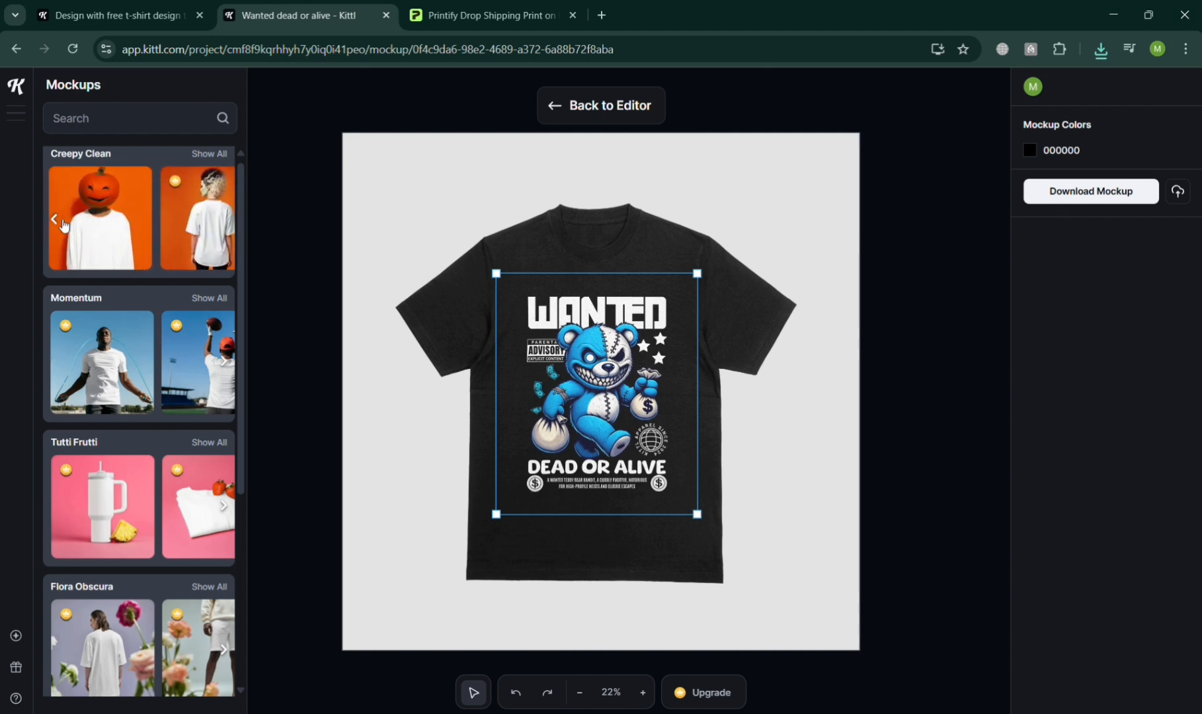
Apply the Creepy Clean pumpkin-head long-sleeve mockup, enlarge and position the design on the front of the shirt, and download the mockup.
left_click(93, 227)
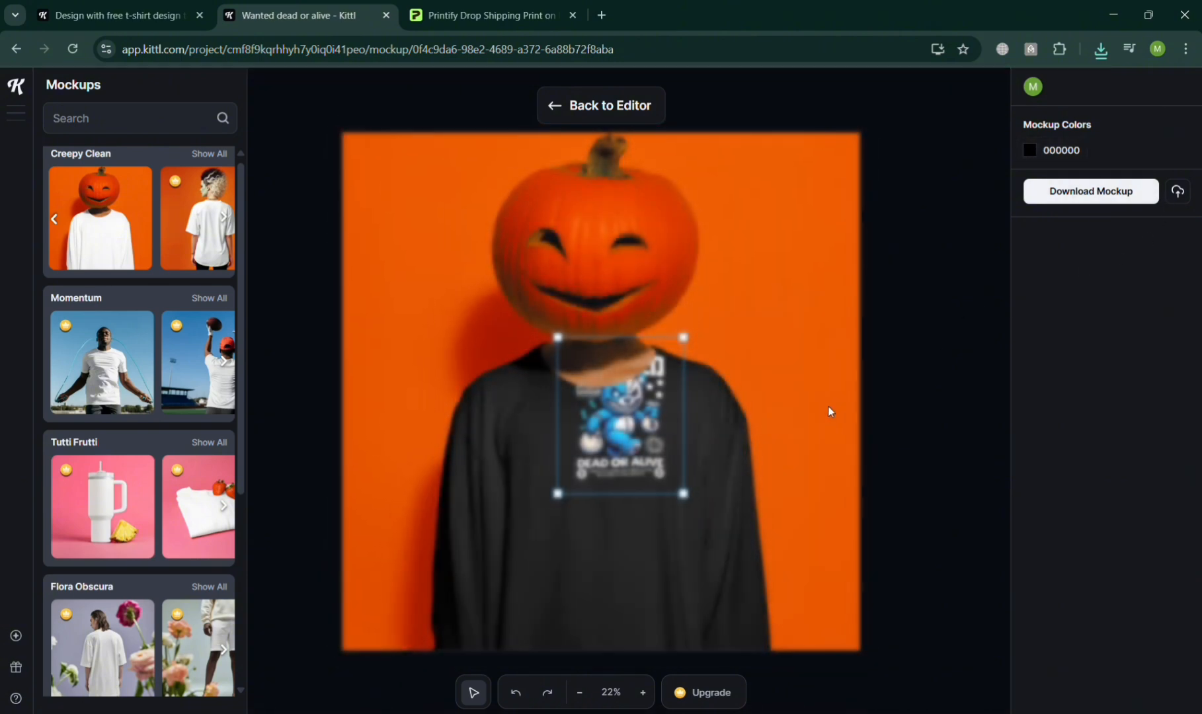
left_click_drag(568, 587, 603, 532)
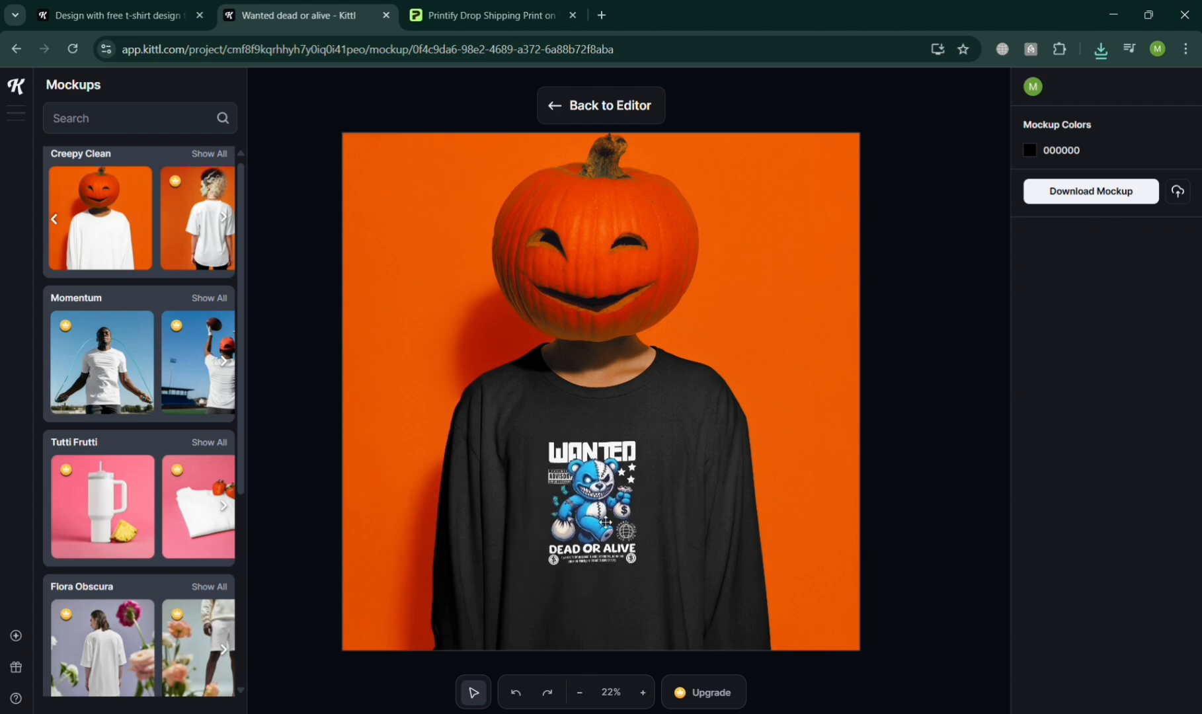
left_click_drag(636, 476, 640, 505)
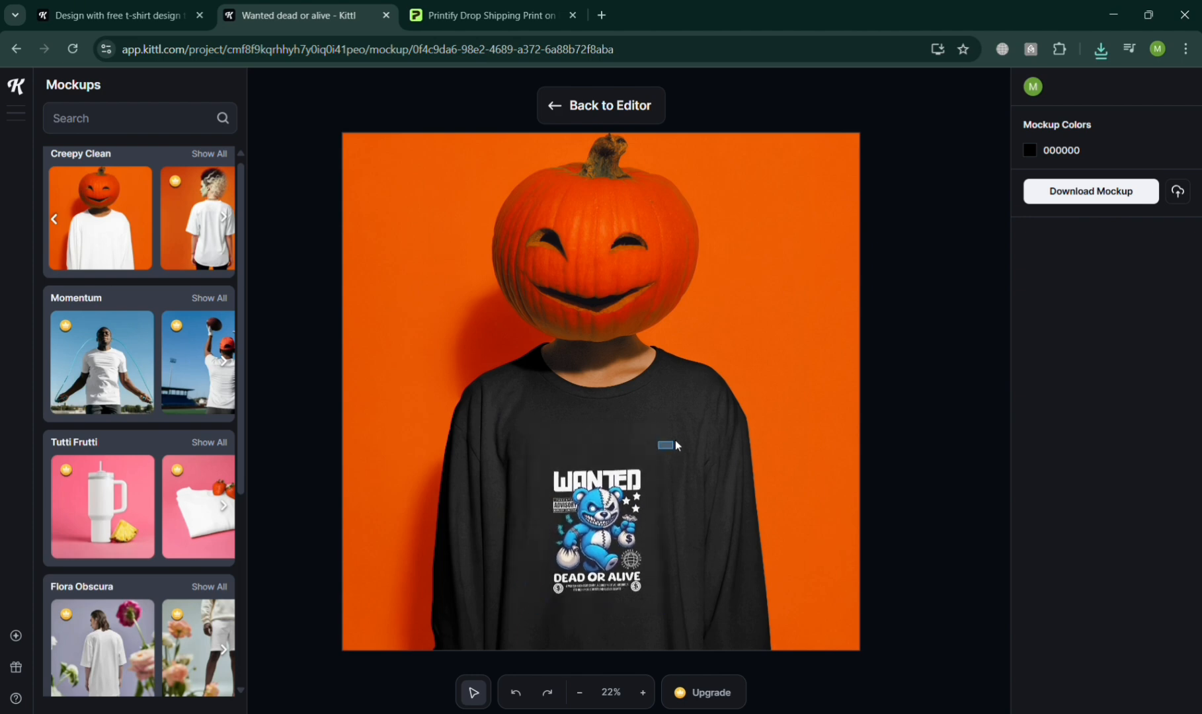
left_click_drag(668, 458, 696, 441)
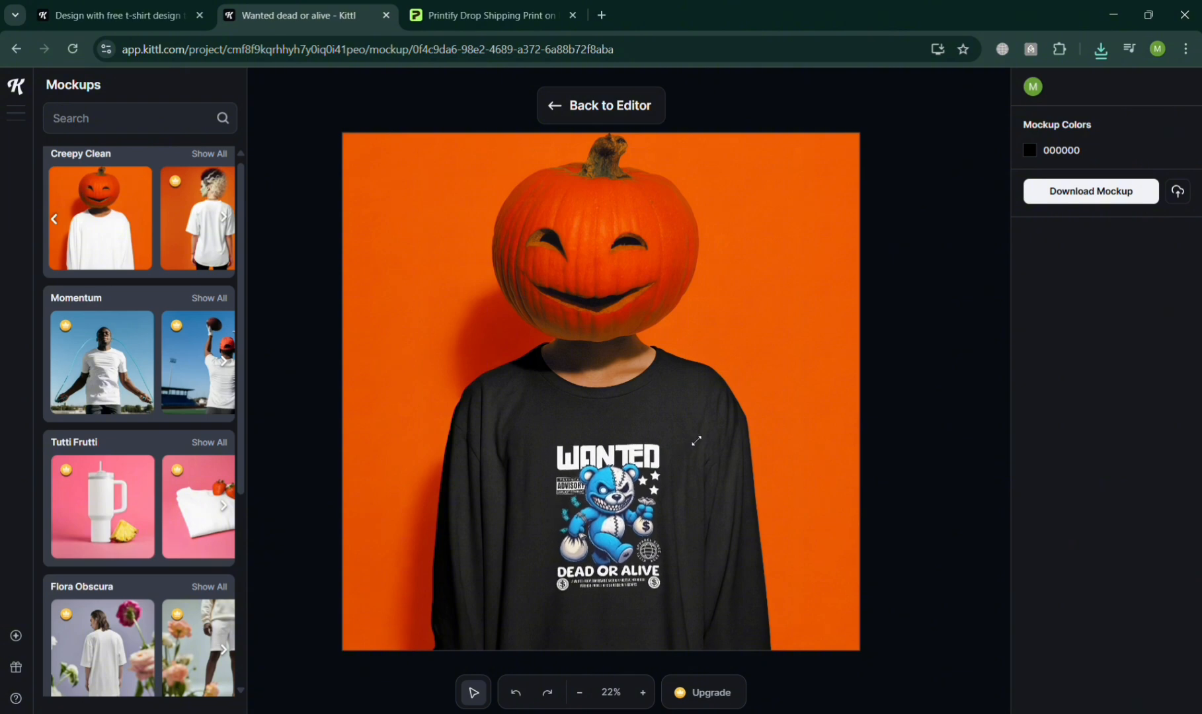
left_click_drag(645, 508, 627, 539)
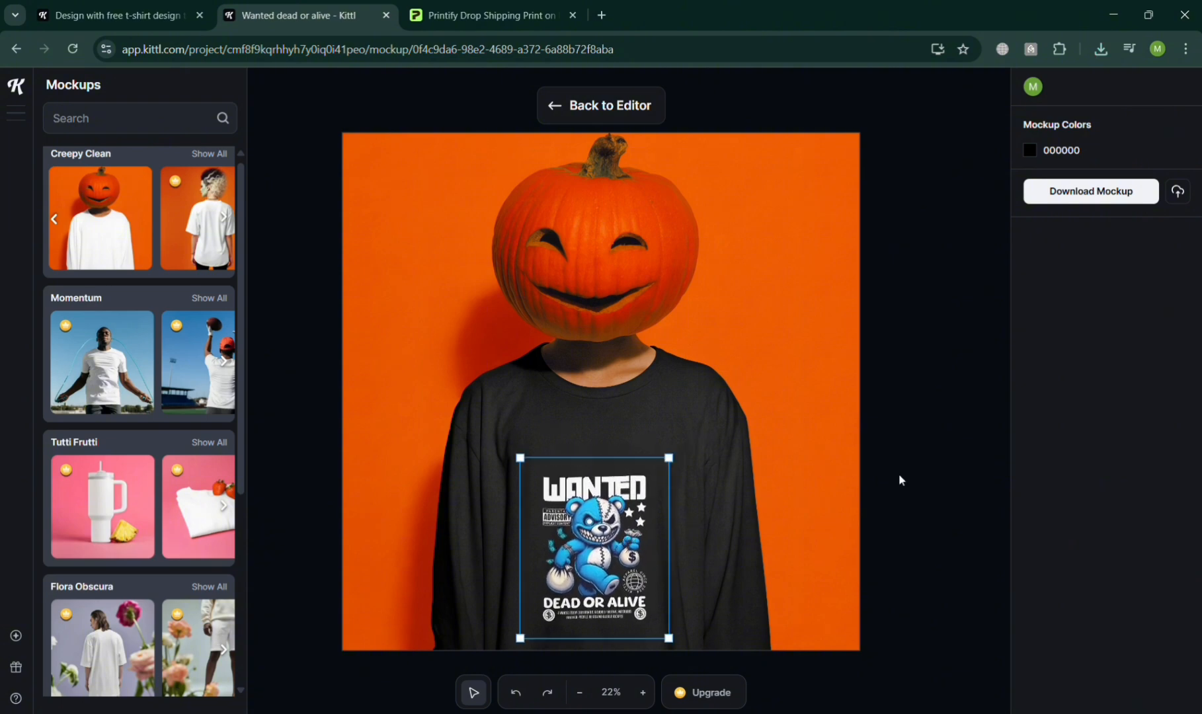
left_click(1111, 202)
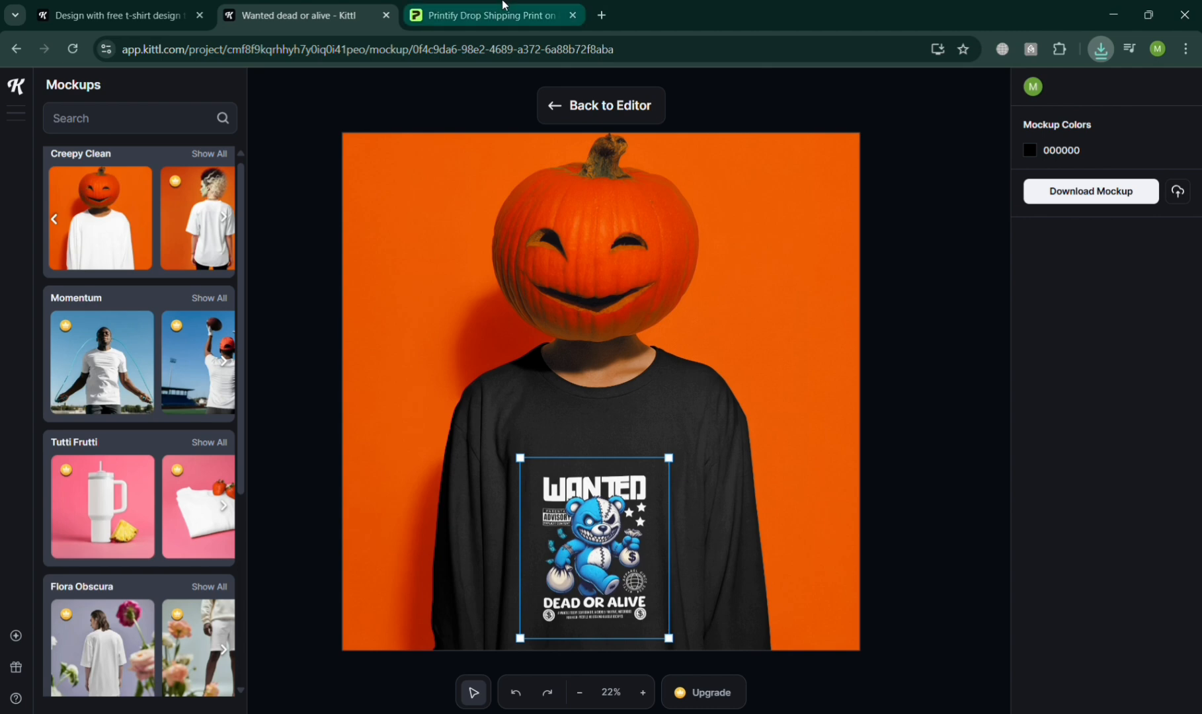
Switch to Printify and start designing the Unisex Jersey Short Sleeve Tee from the Men's Clothing T-shirts catalog.
left_click(456, 13)
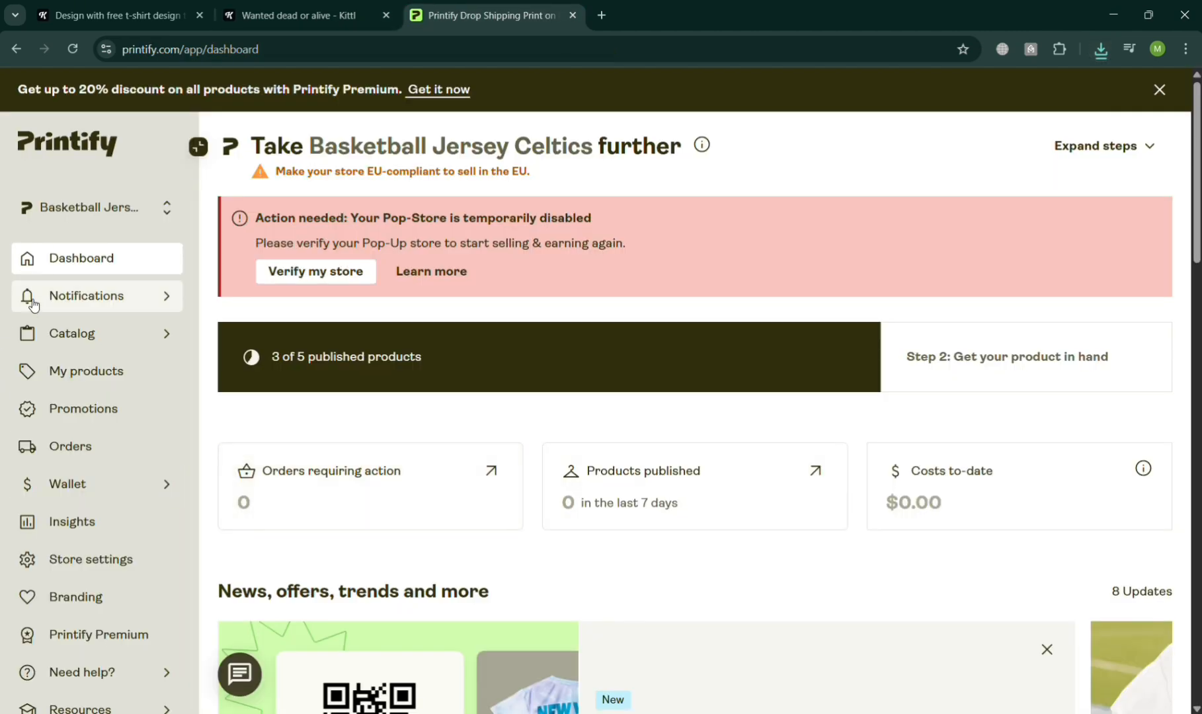
left_click(123, 331)
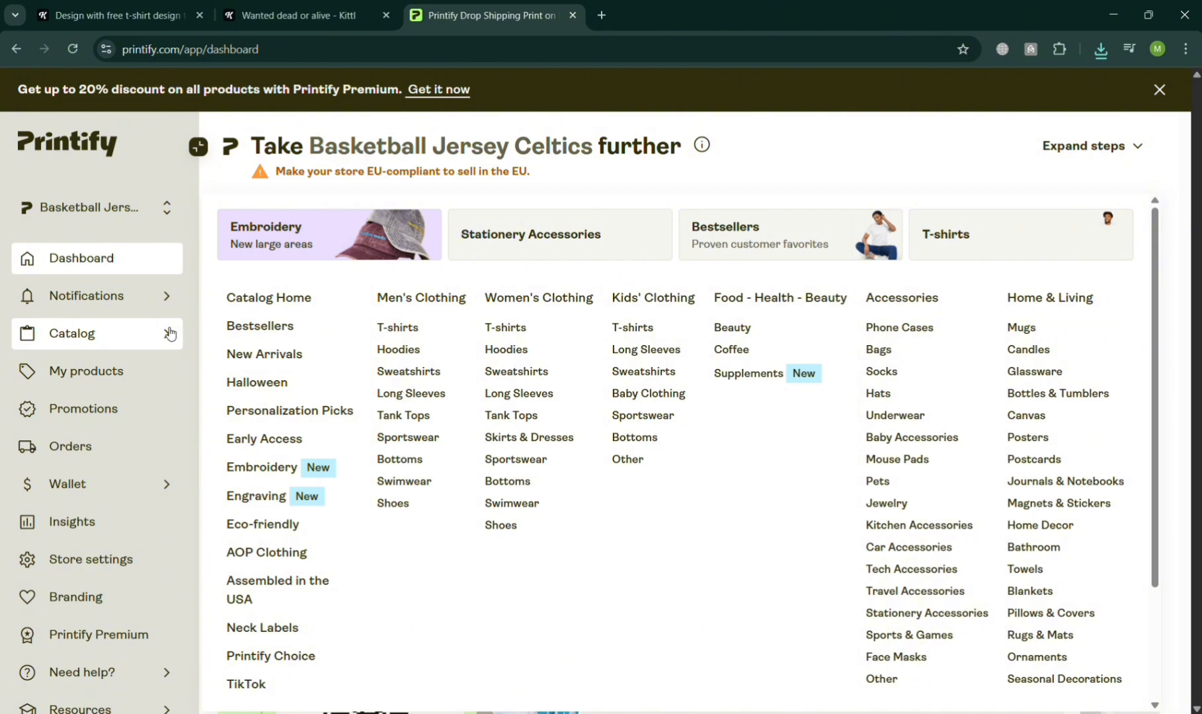
left_click(397, 328)
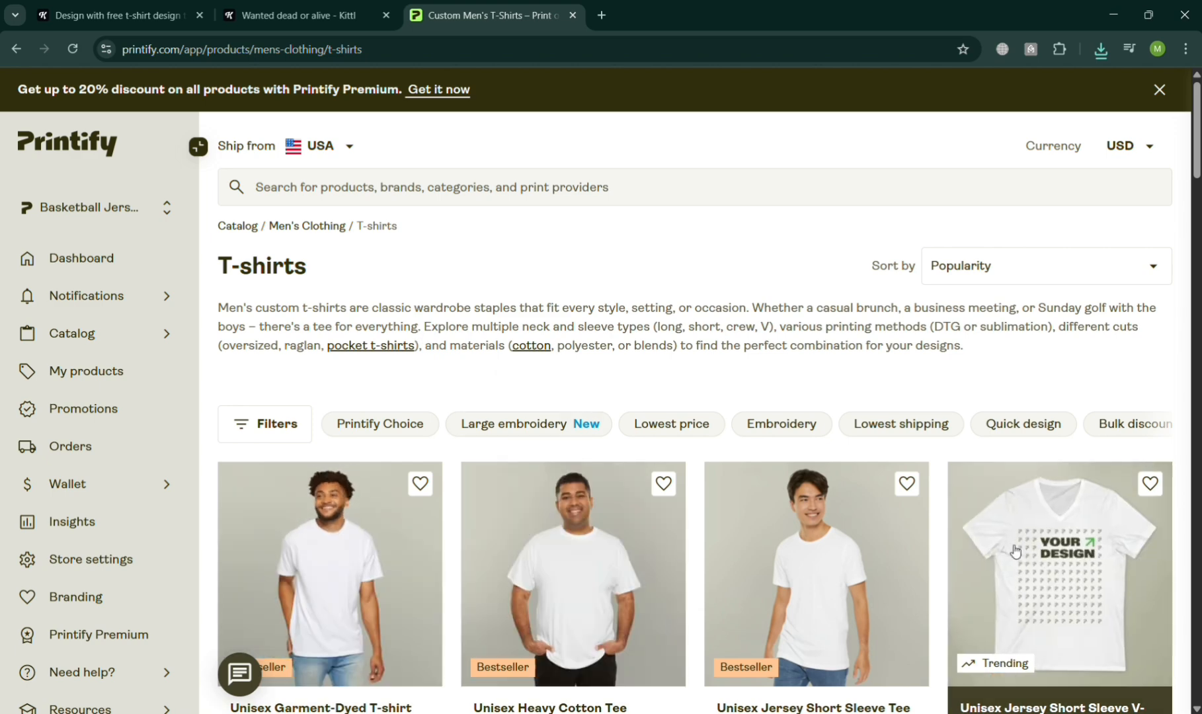
left_click(834, 561)
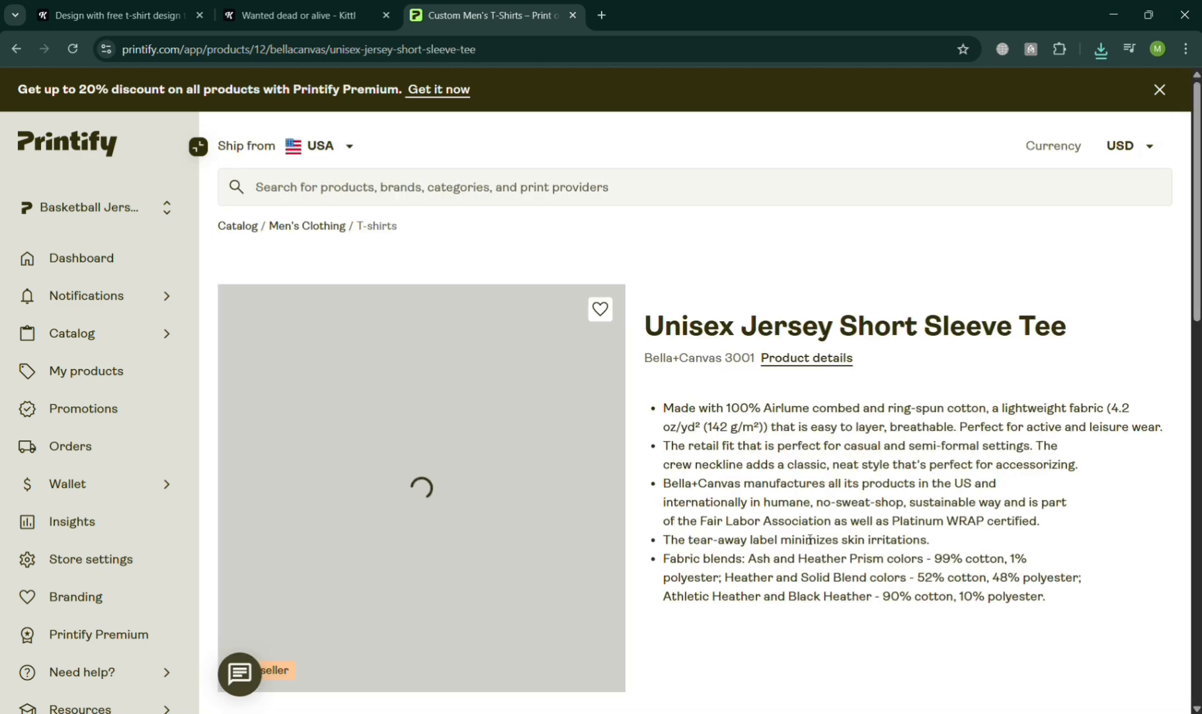
scroll(797, 368, "down", 3)
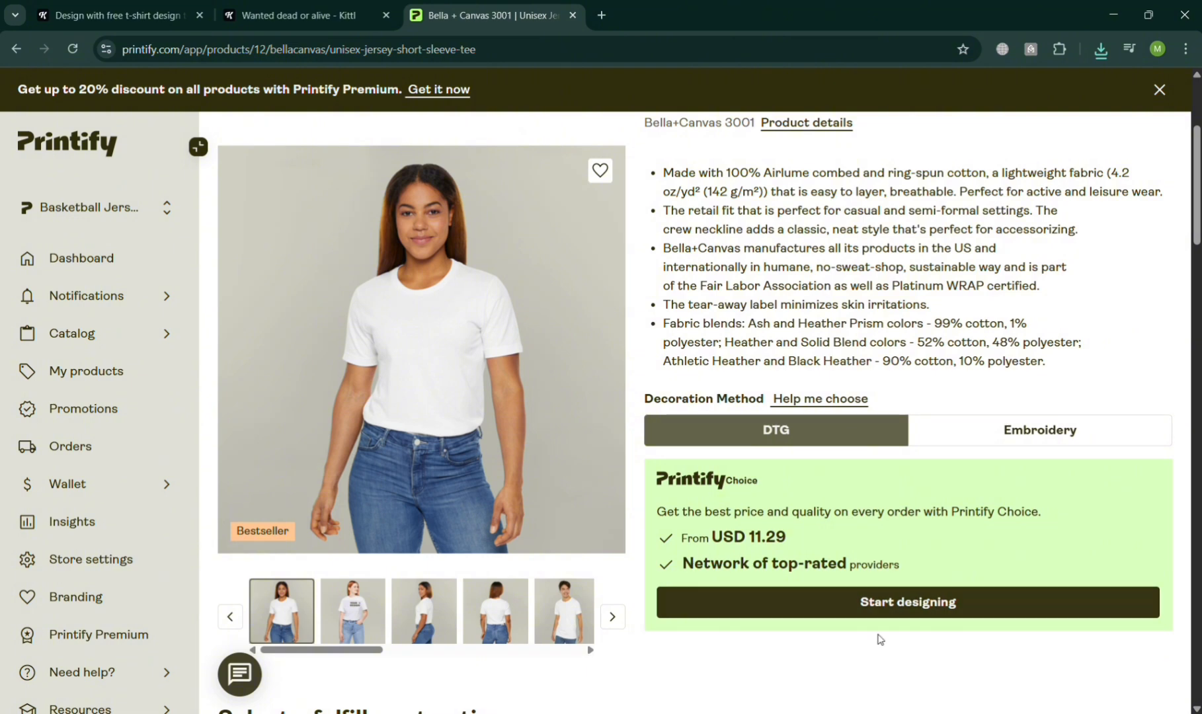
left_click(889, 602)
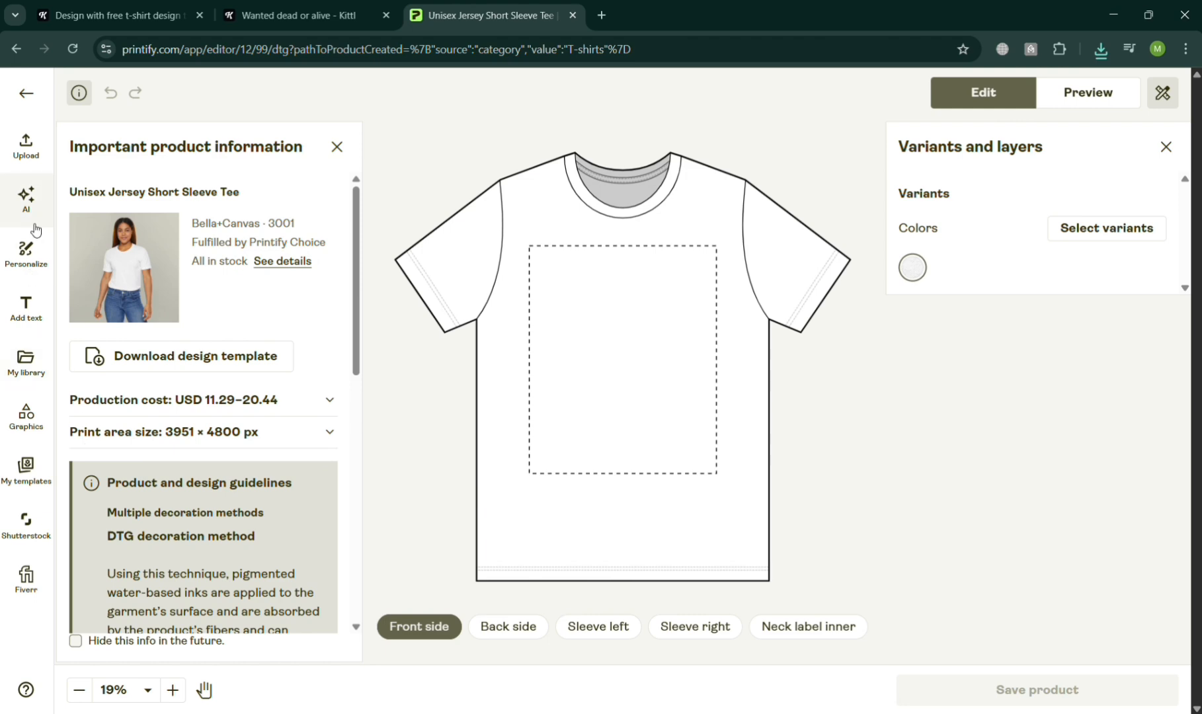
Upload the "Wanted dead or alive" image from the device to the shirt's front side and select the Black color variant.
left_click(36, 159)
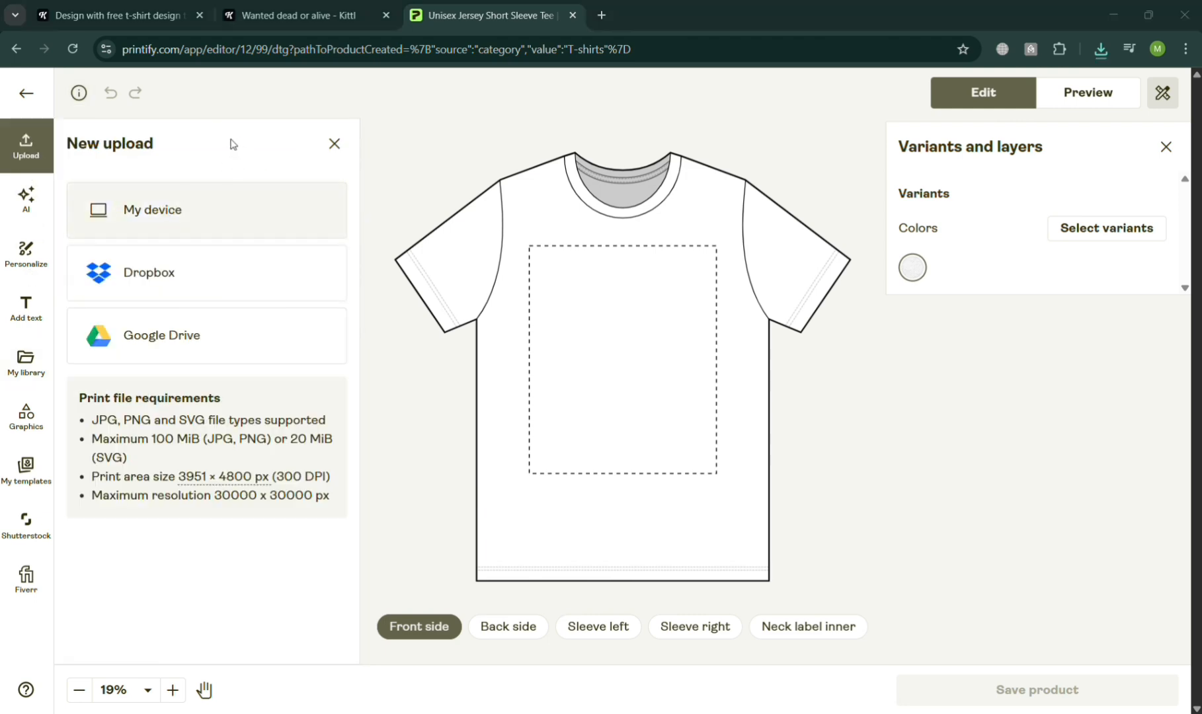
double_click(391, 136)
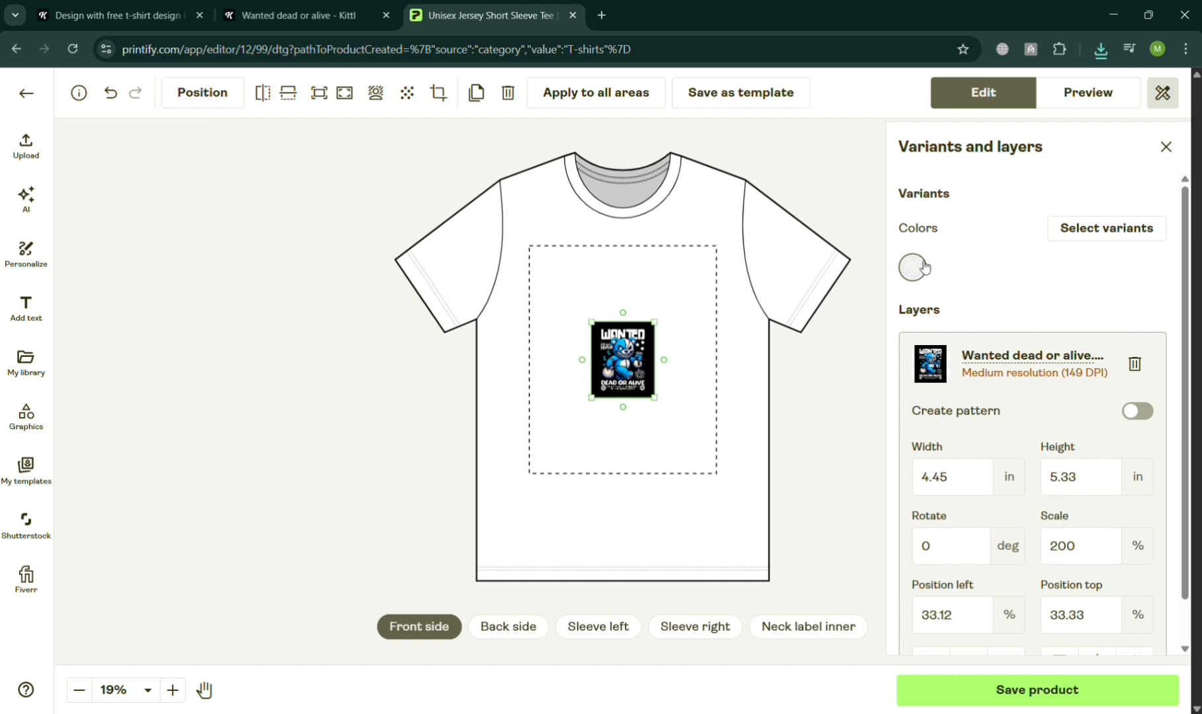
left_click(1123, 235)
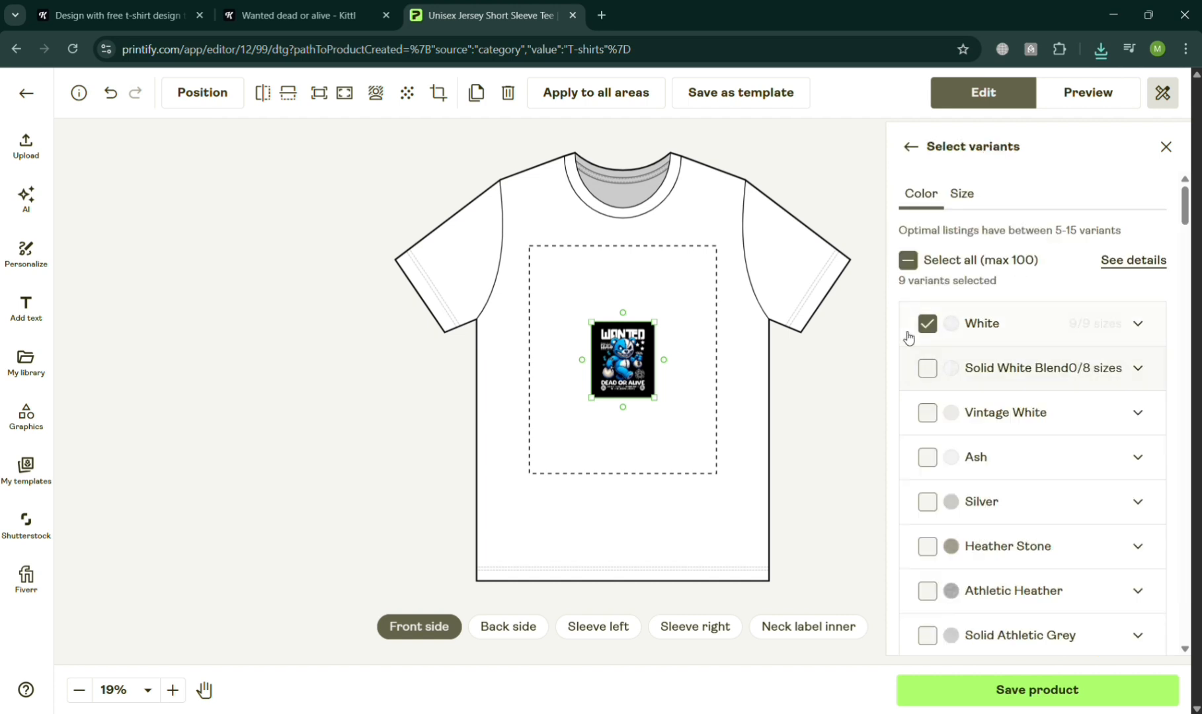
left_click(952, 323)
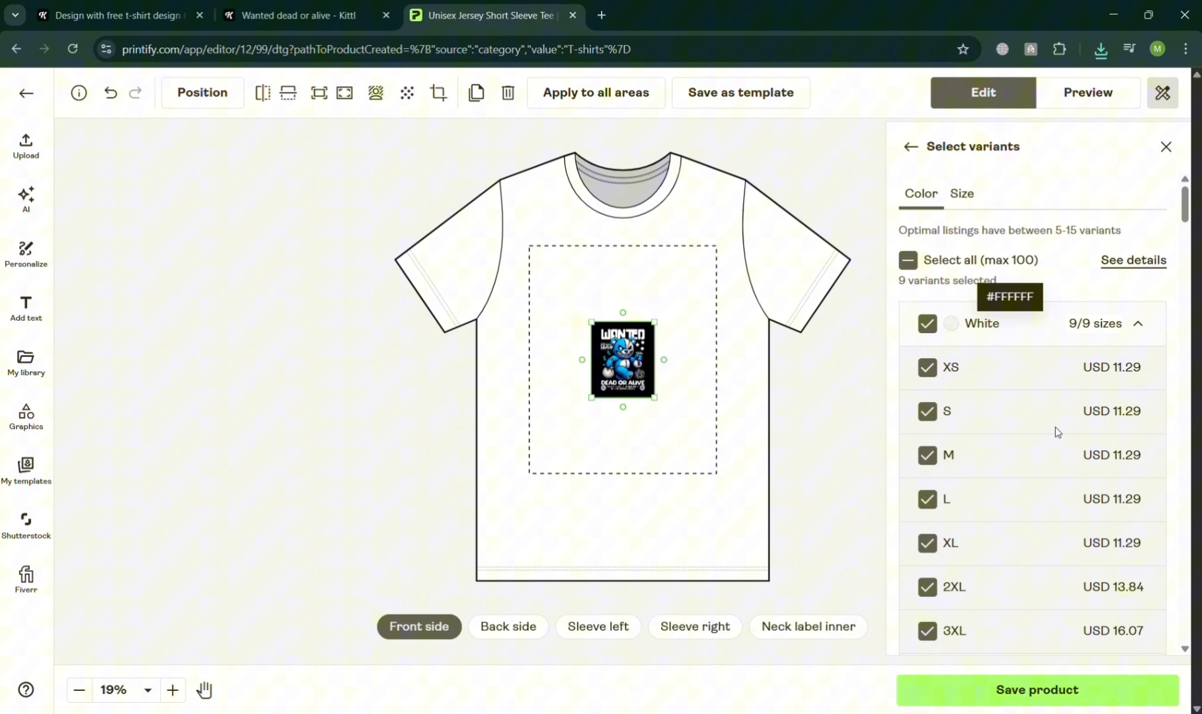
left_click(959, 327)
scroll(1105, 408, "down", 5)
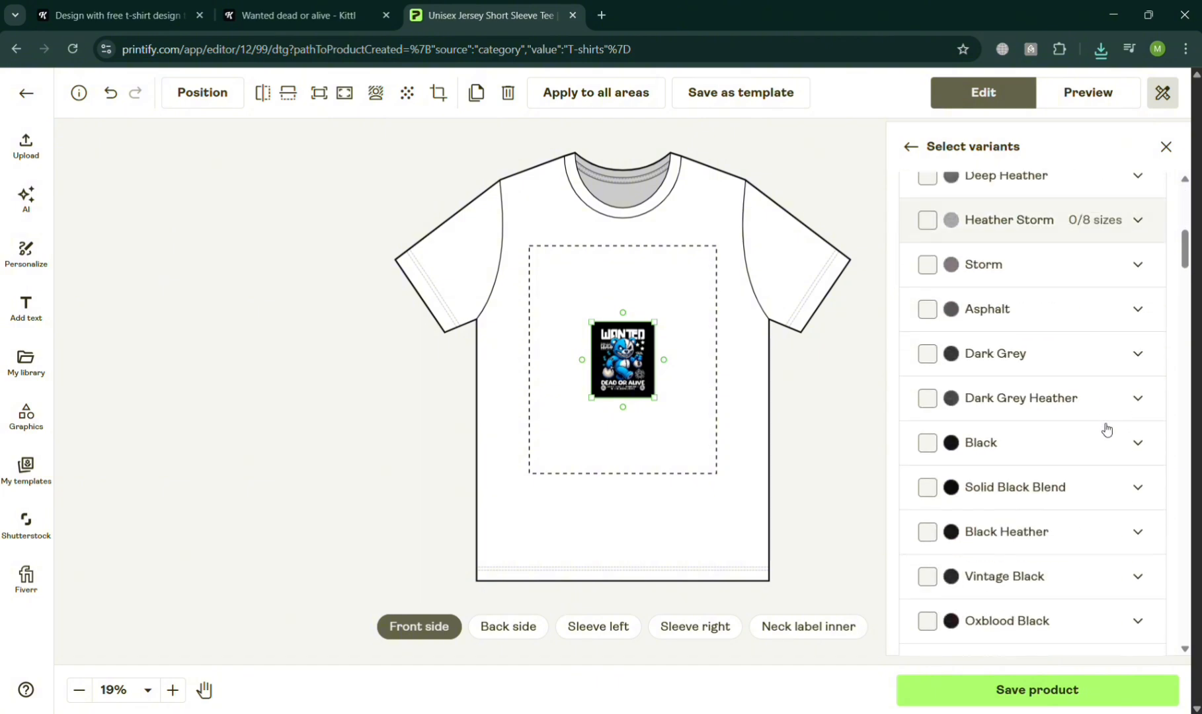
left_click(928, 444)
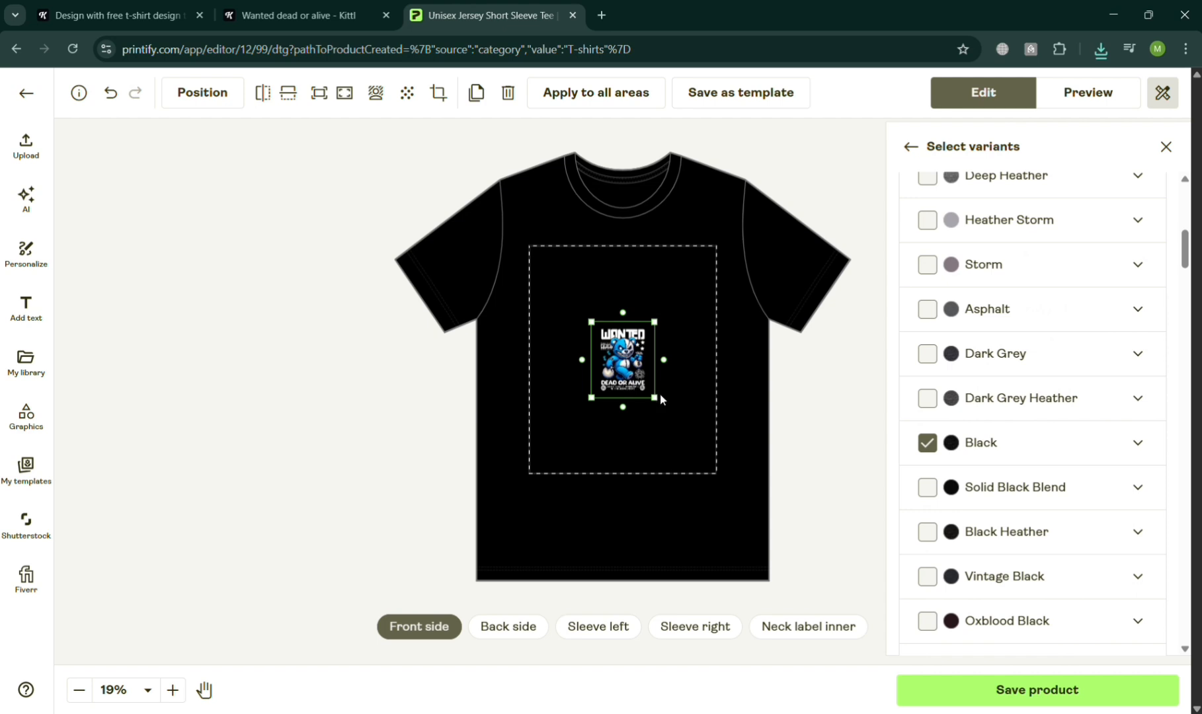
Enlarge the design to about three quarters of the print area's width and centre it on the shirt's front.
left_click_drag(656, 397, 697, 443)
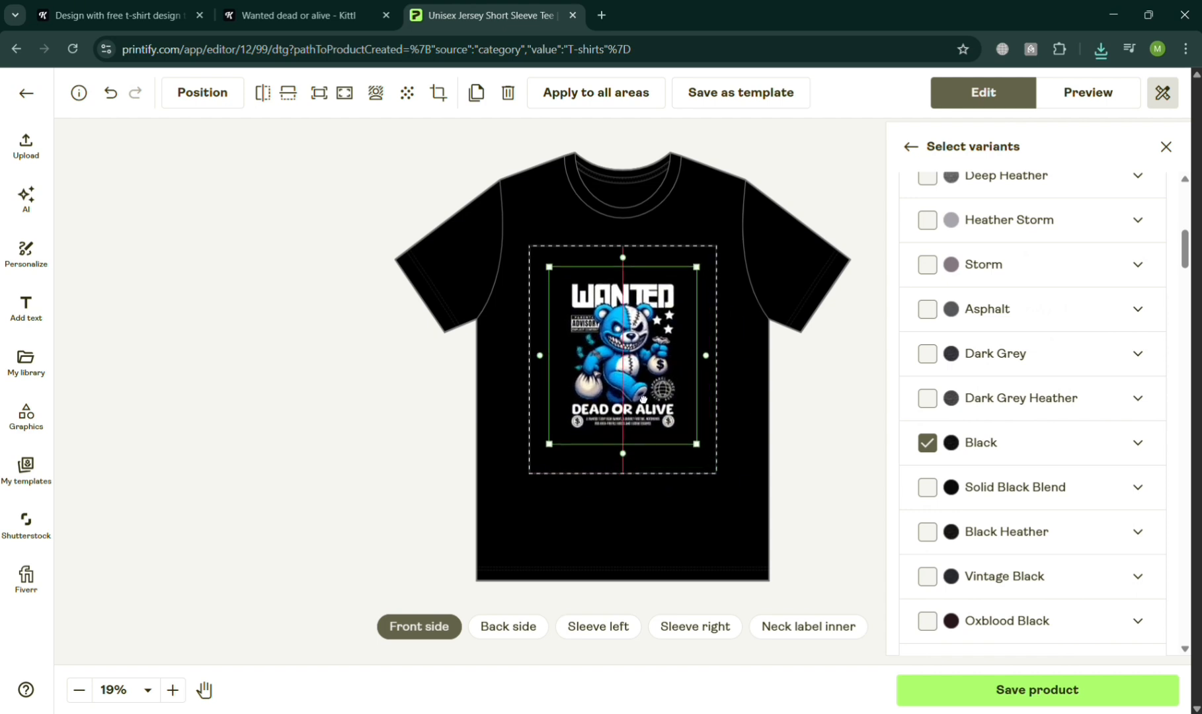
left_click(796, 397)
scroll(863, 433, "up", 3)
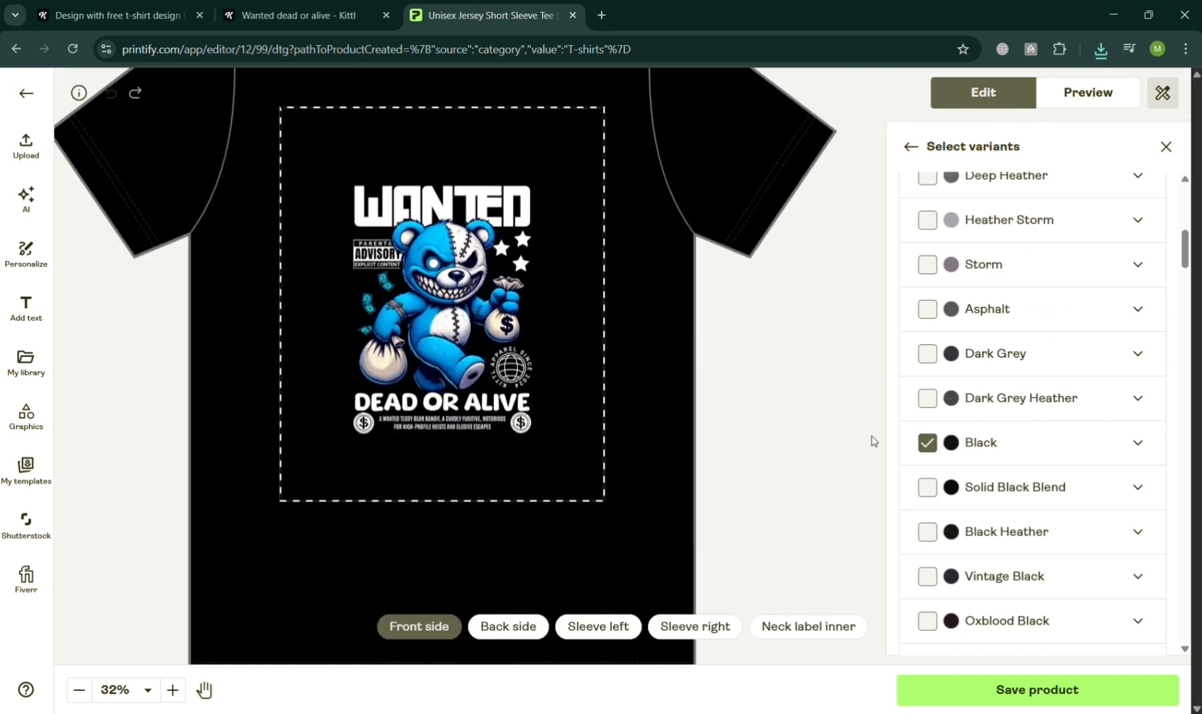
scroll(618, 337, "down", 3)
scroll(827, 400, "up", 2)
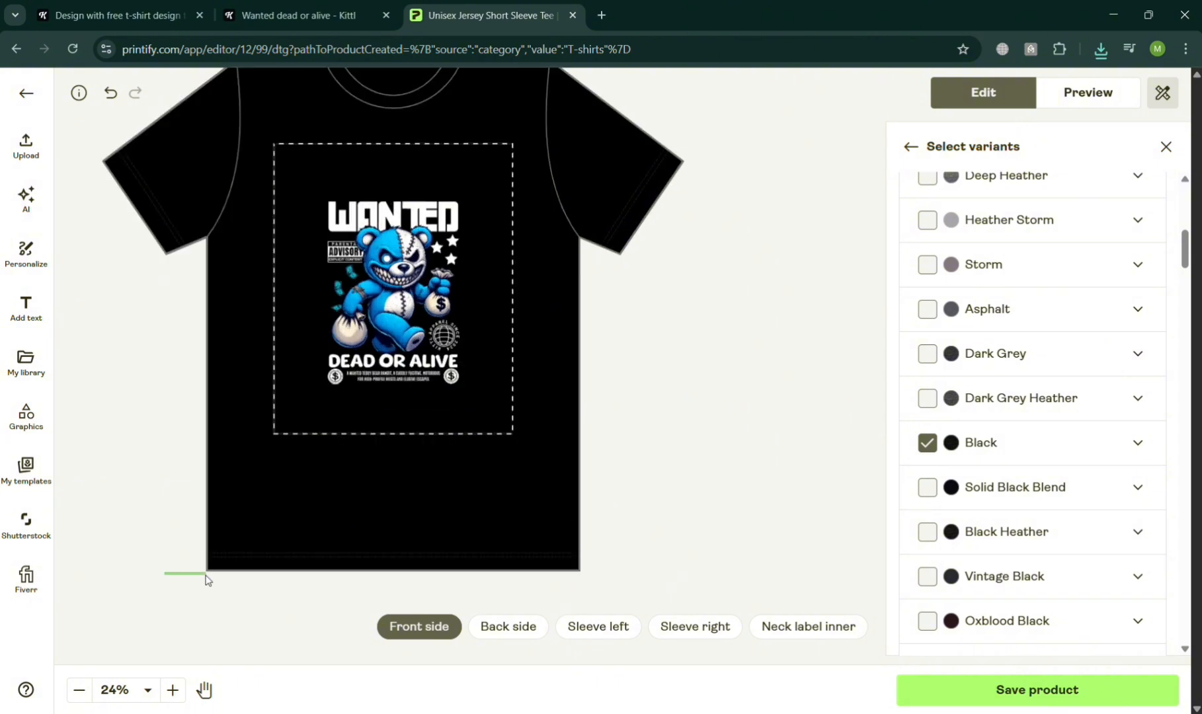
Nudge the design left and partly back right within the front print area, checking its placement up close.
key("Left")
key("Left")
key("Left")
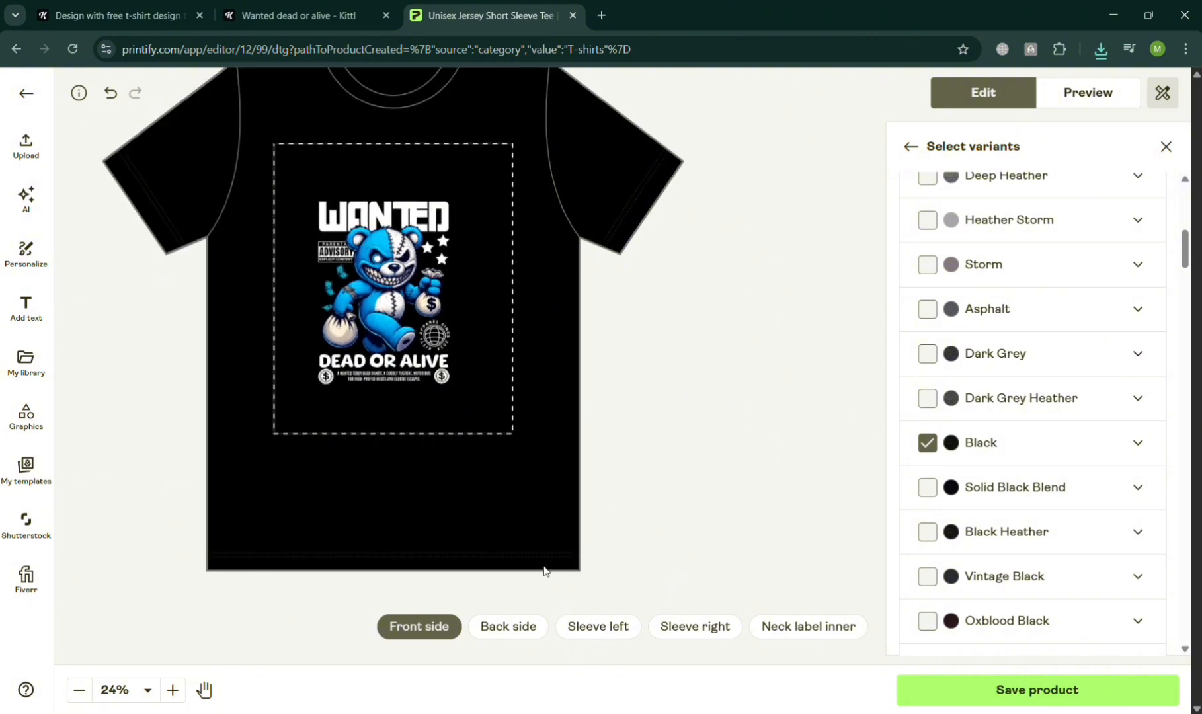
key("Right")
key("Right")
scroll(690, 430, "up", 4)
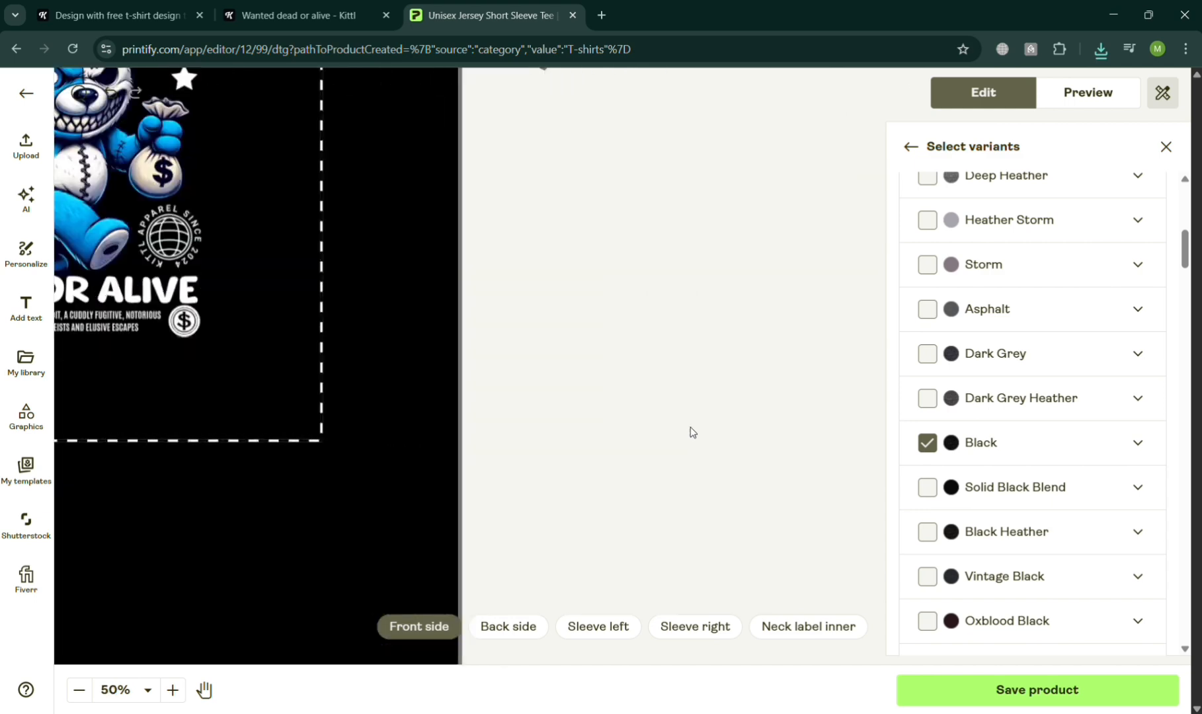
scroll(878, 325, "down", 5)
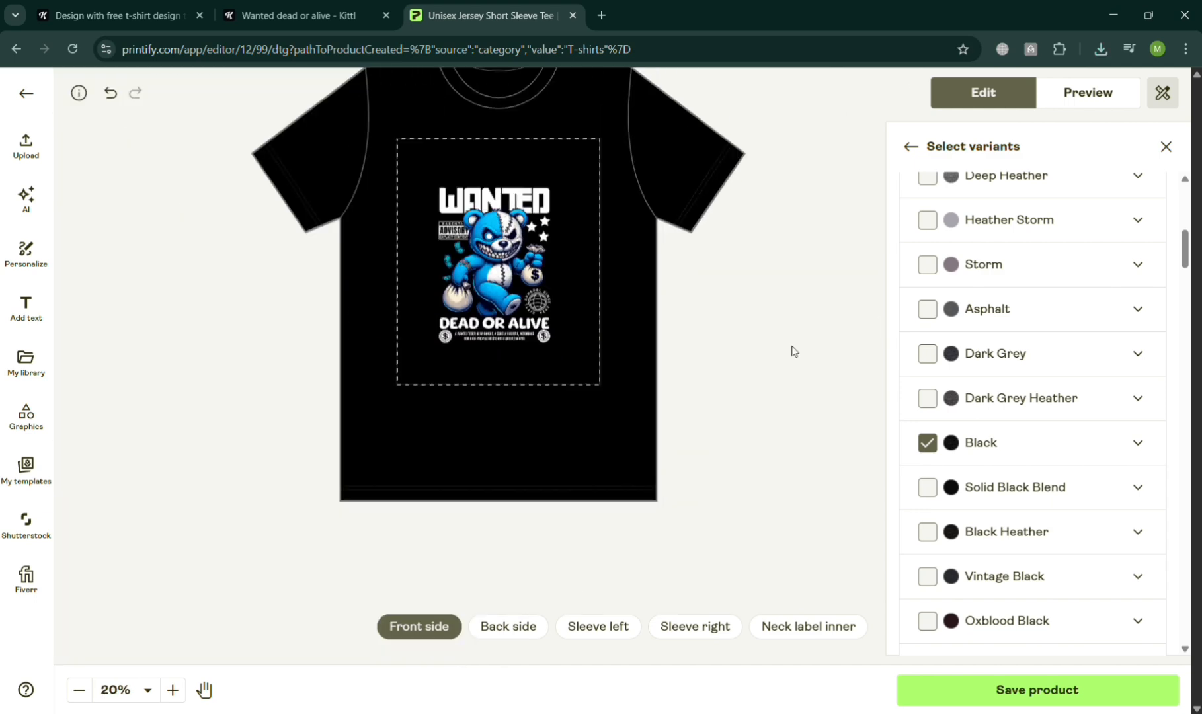
Save the product and open the upload of own mockups in the mockup library.
left_click(1167, 147)
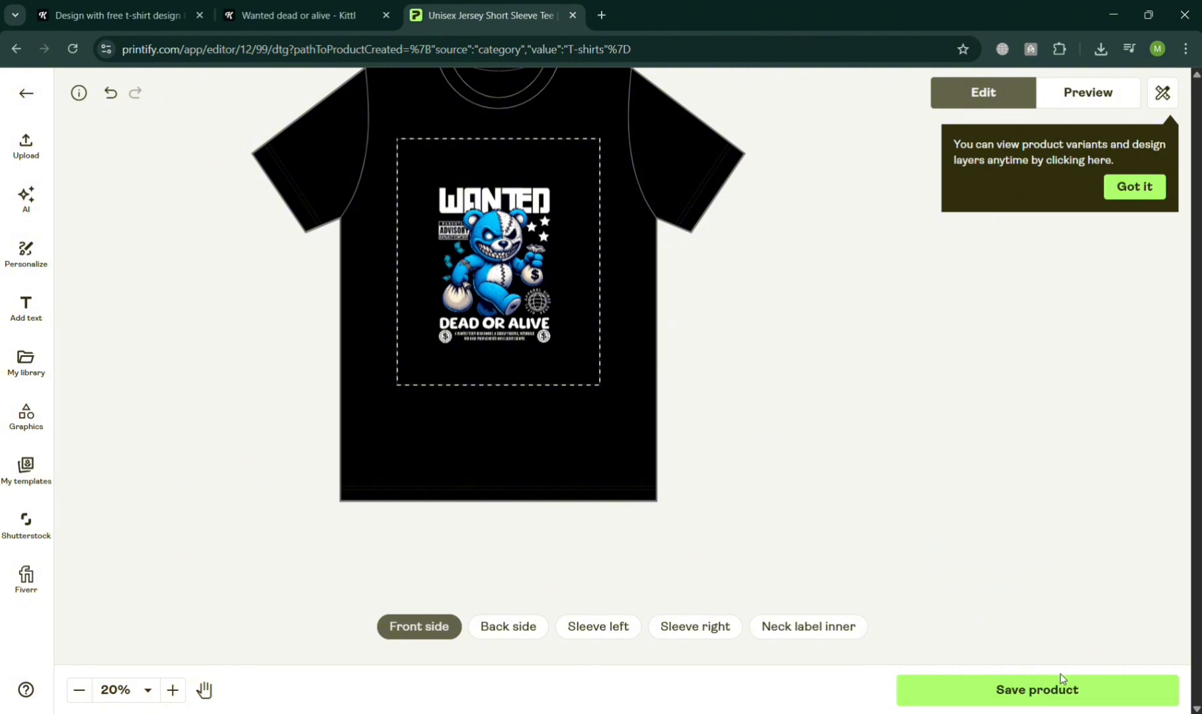
left_click(1154, 191)
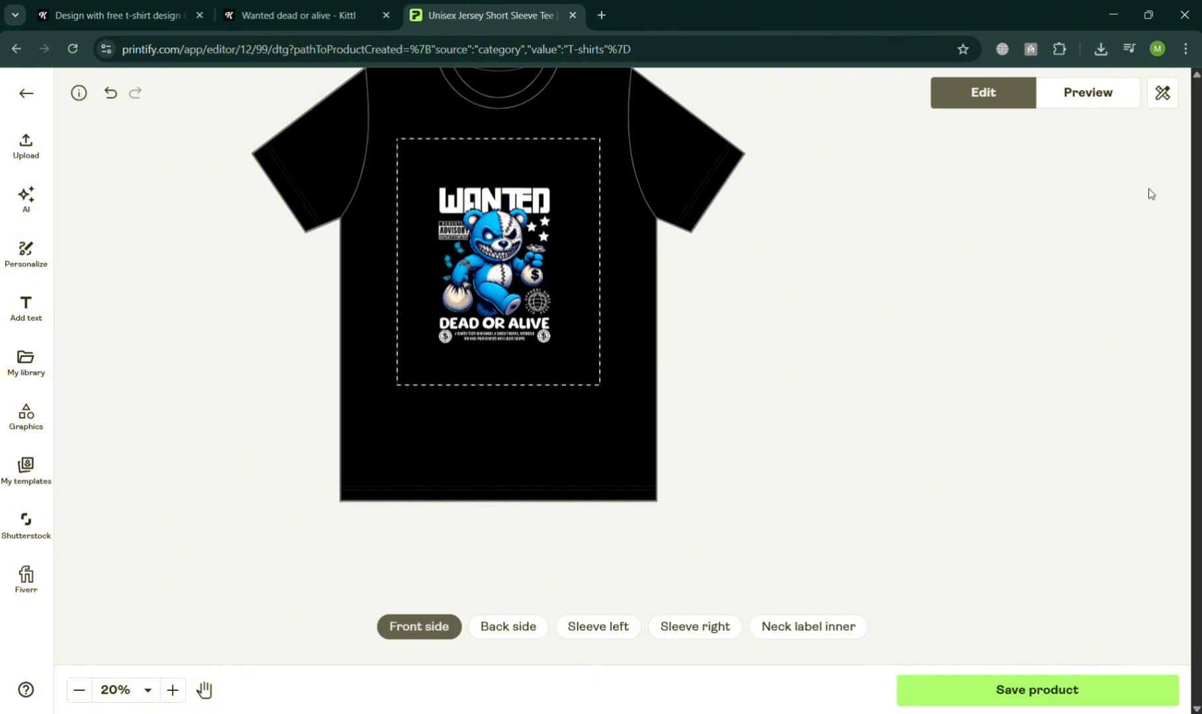
left_click(1048, 698)
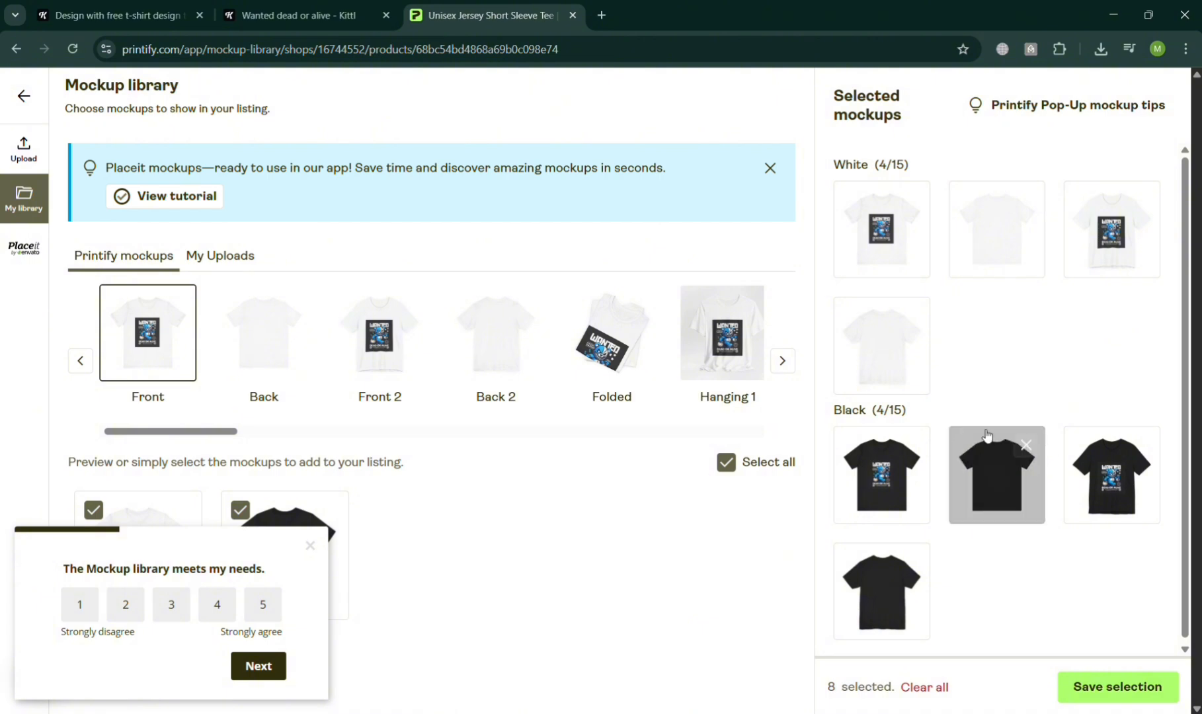
left_click(210, 258)
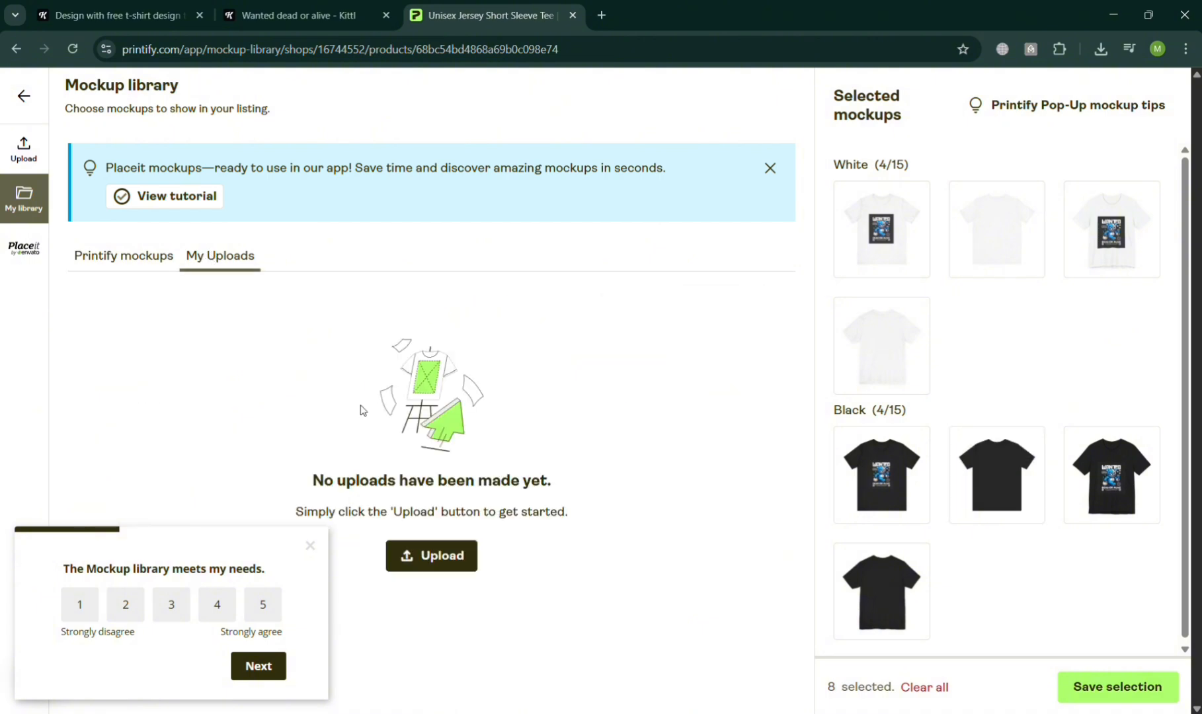
left_click(427, 554)
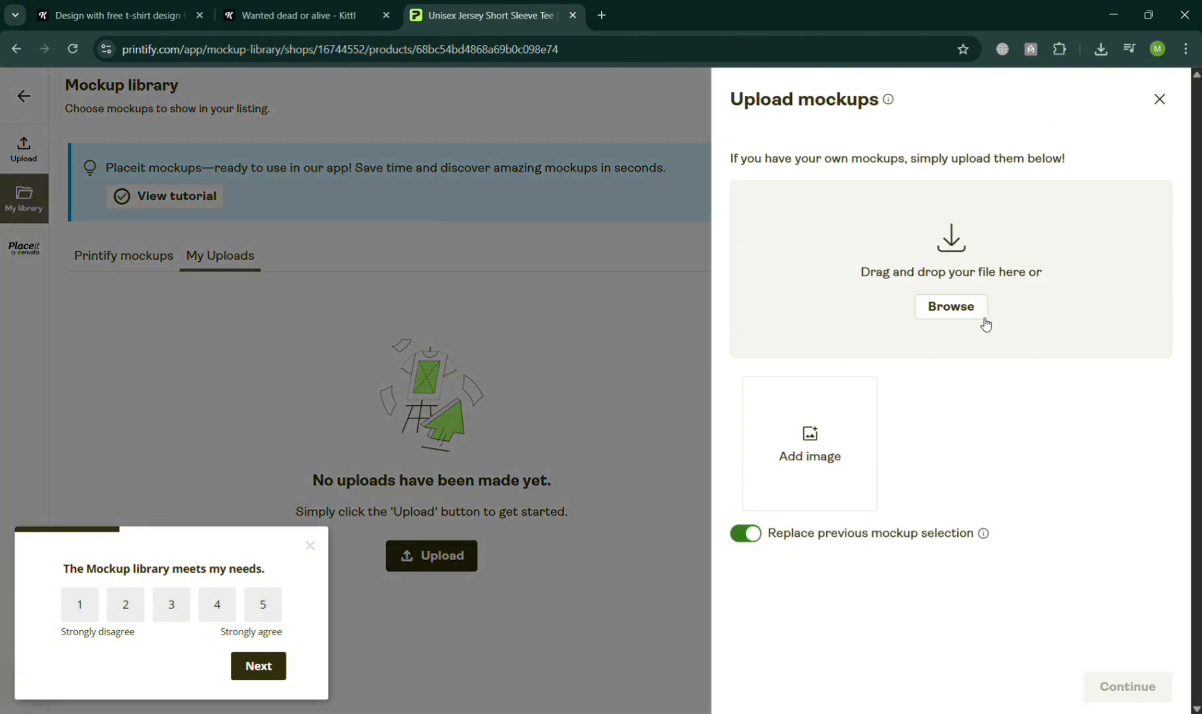
Try to upload a mockup image from the device, dismiss the survey, and remove the image from the upload list.
left_click(976, 319)
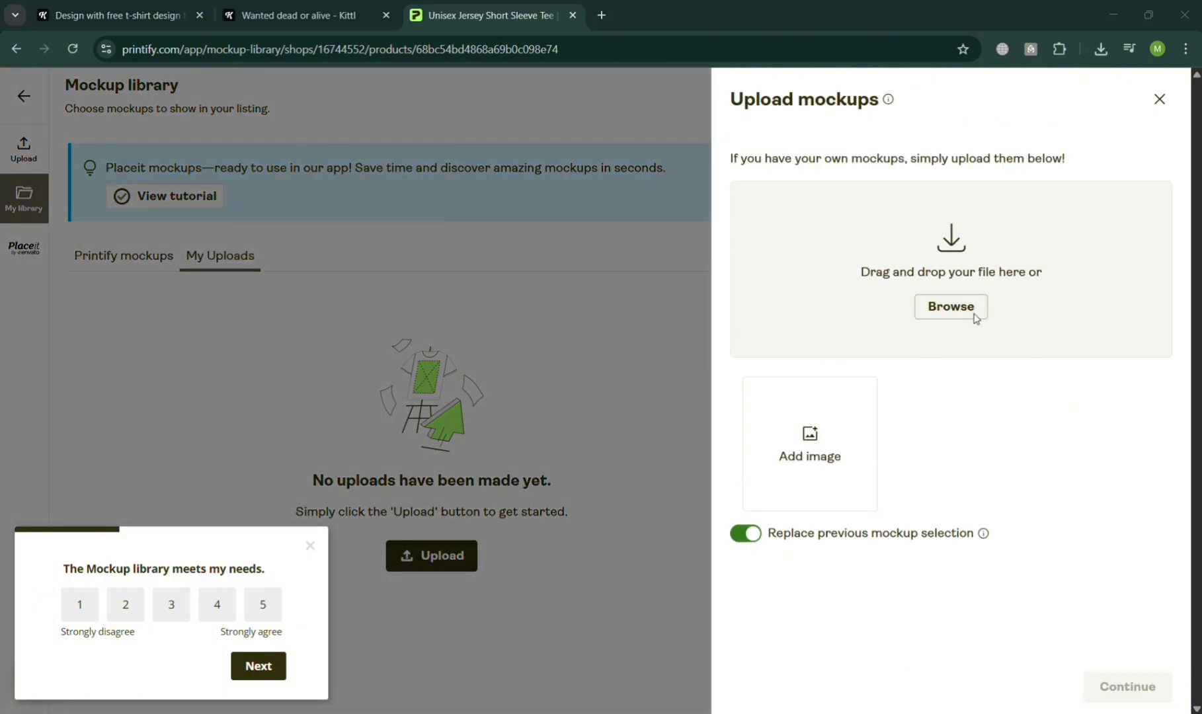
double_click(246, 132)
left_click(311, 546)
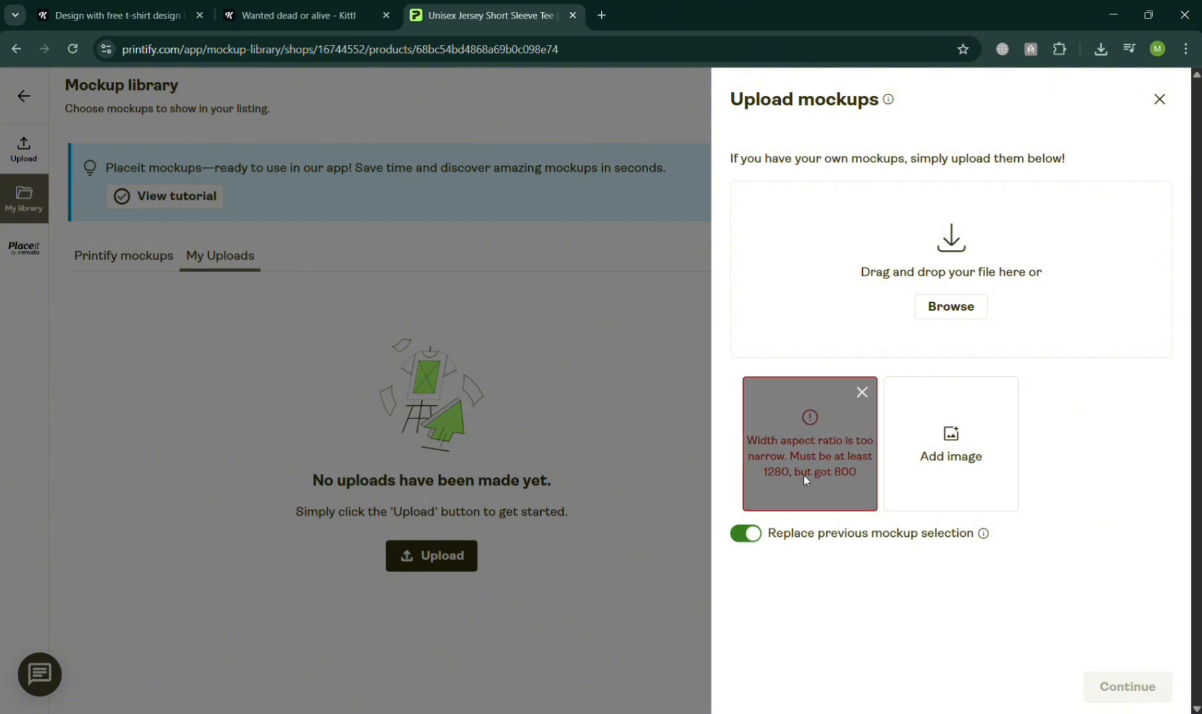
left_click(862, 392)
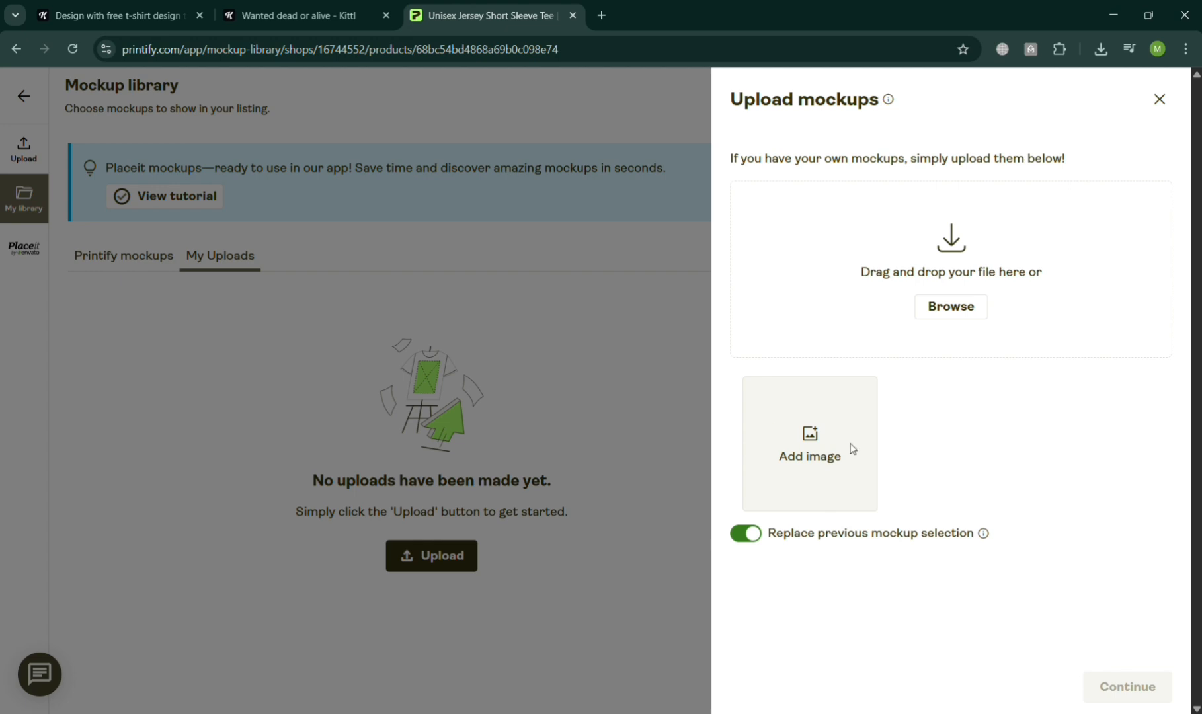
Upload the mockup photo showing the back of the black "Wanted dead or alive" T-shirt, removing the rejected image from the list.
left_click(853, 449)
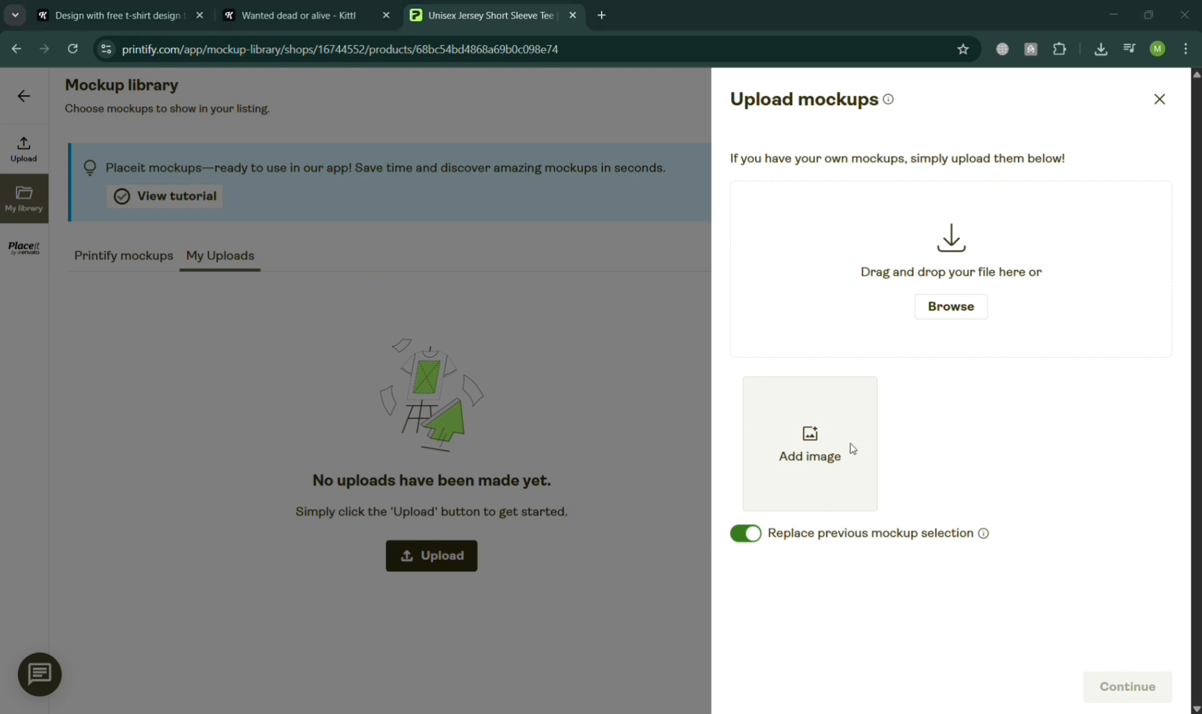
double_click(227, 126)
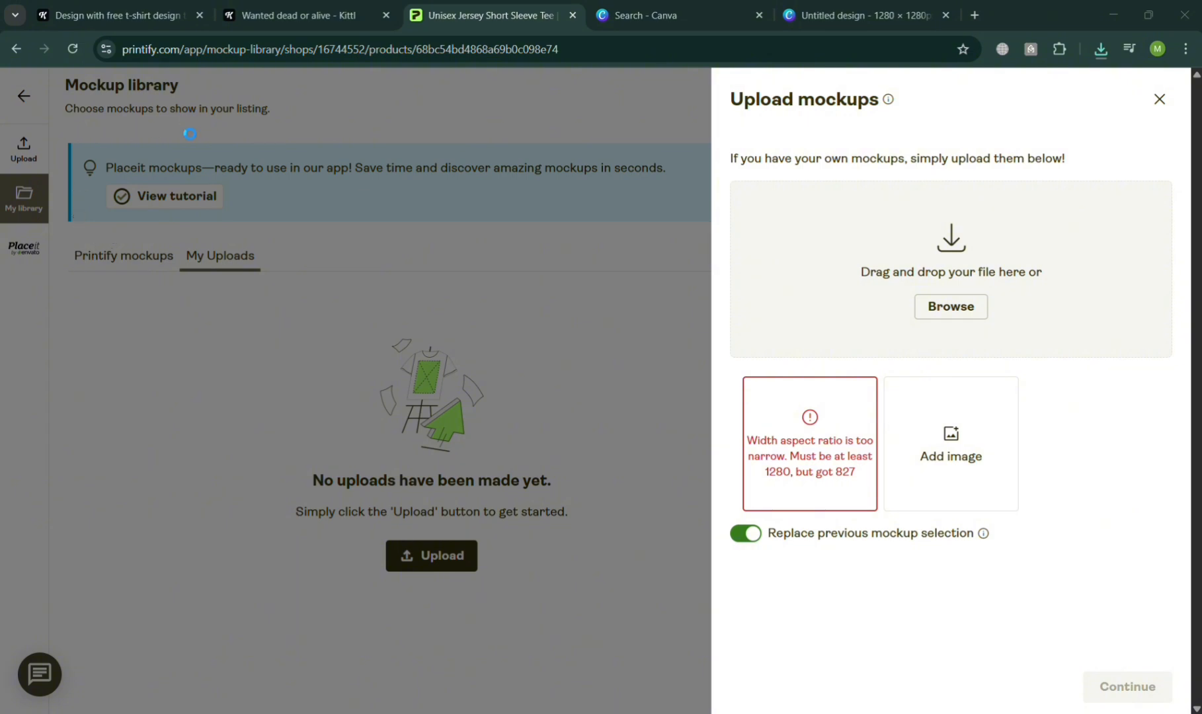
left_click(861, 392)
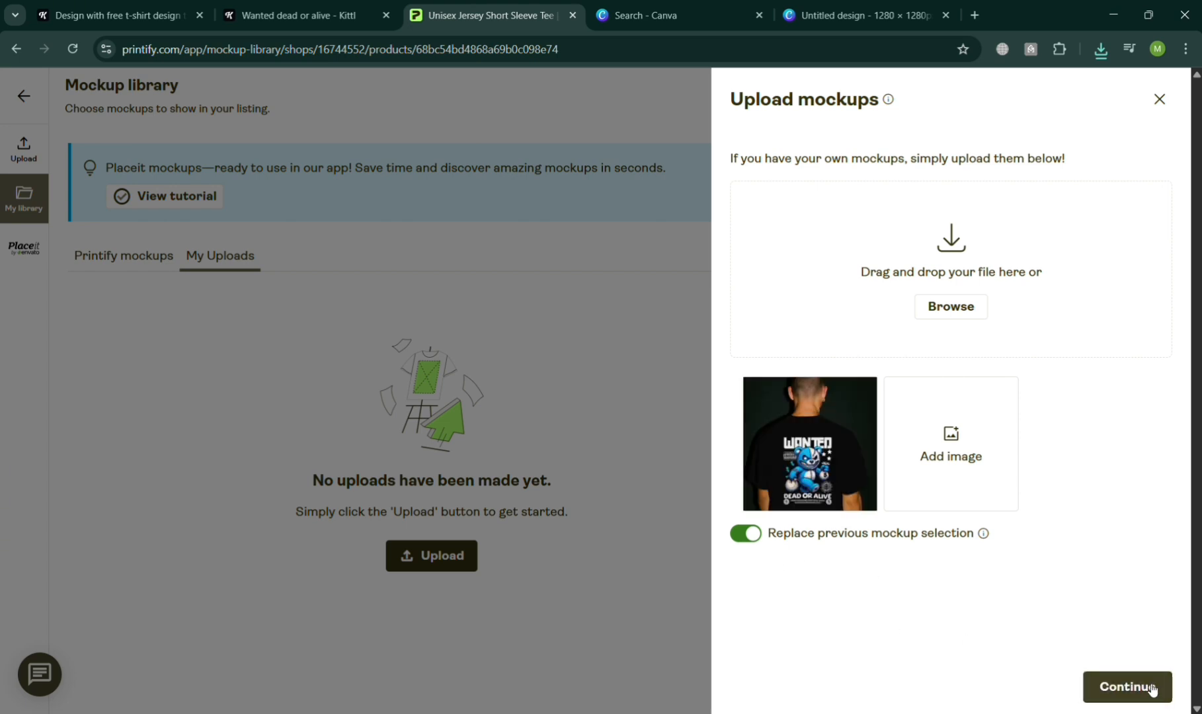
Link the uploaded mockup to the Black variant and save it as the product's mockup selection, dismissing the event promotion.
left_click(1151, 690)
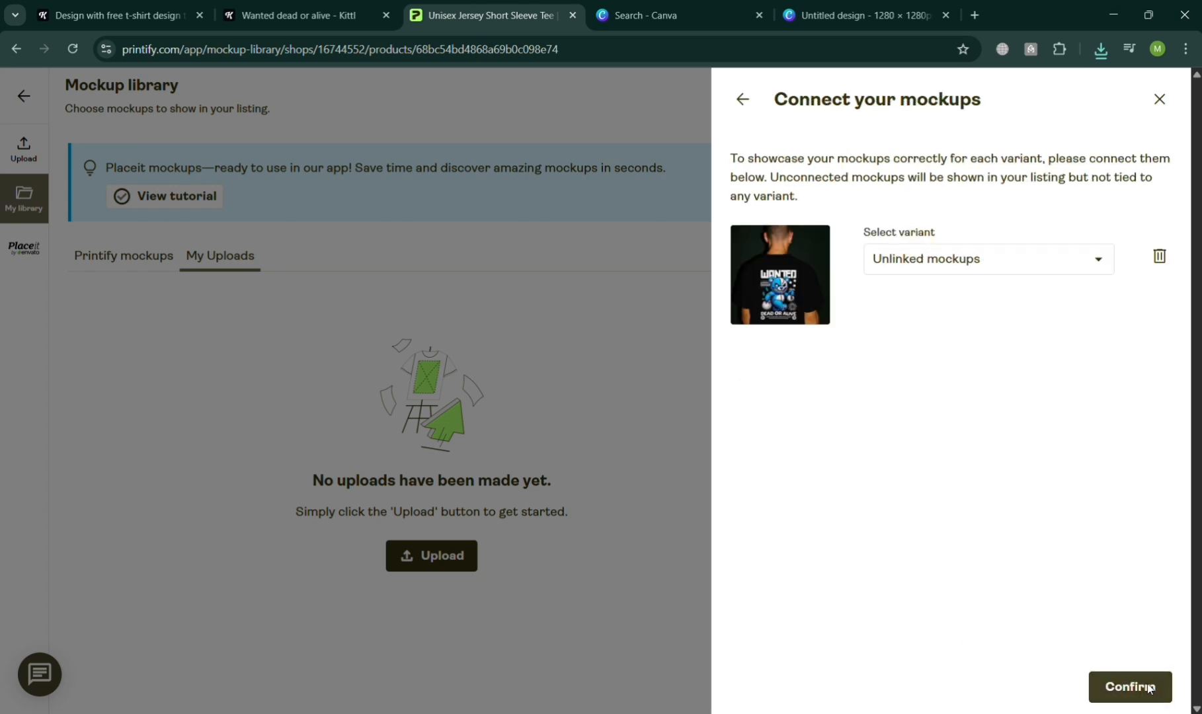
left_click(1064, 267)
left_click(1060, 339)
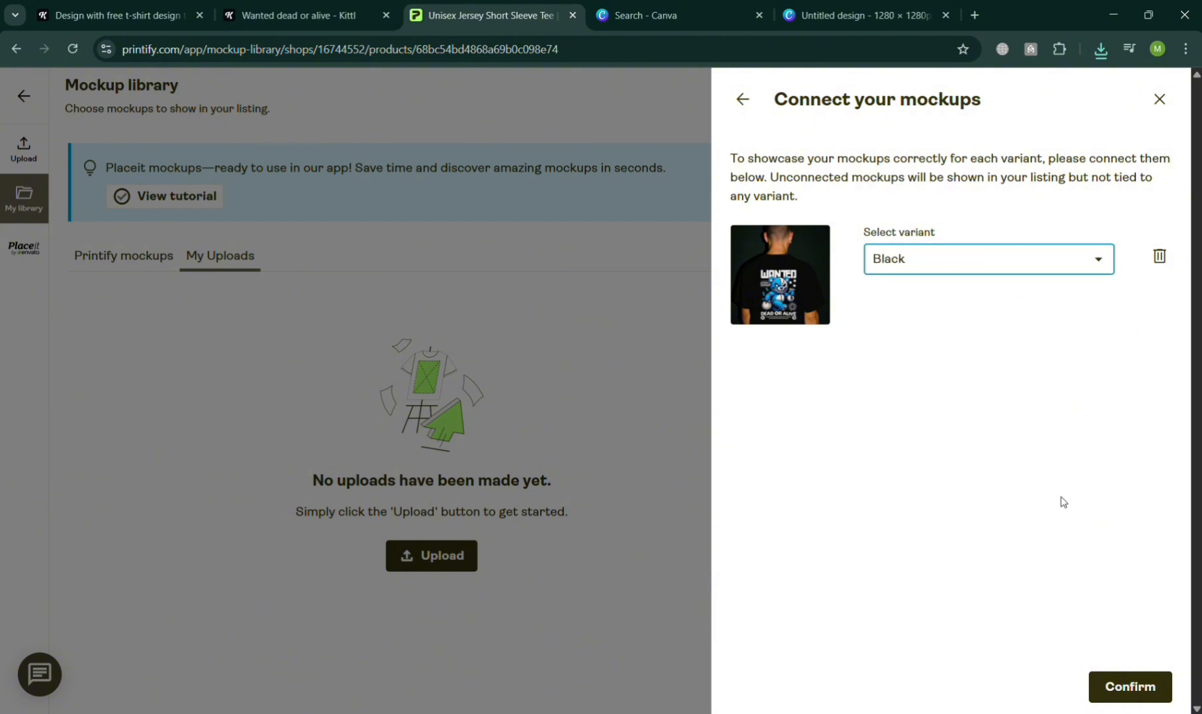
left_click(1127, 689)
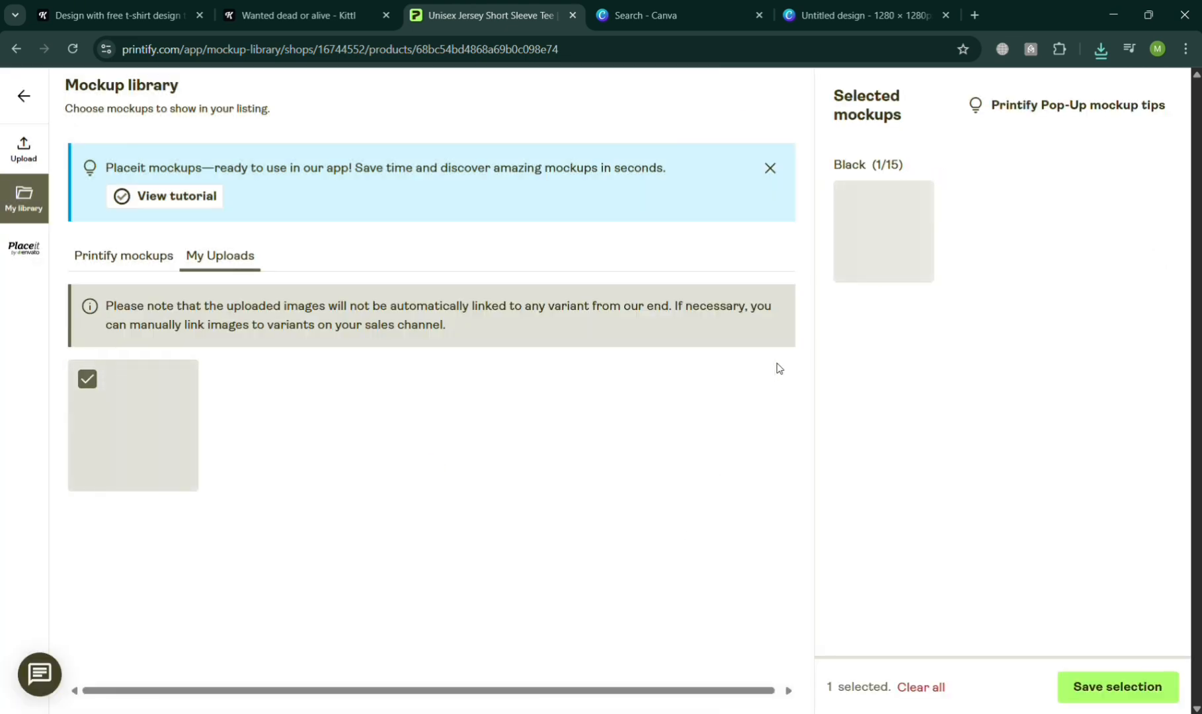
left_click(1125, 690)
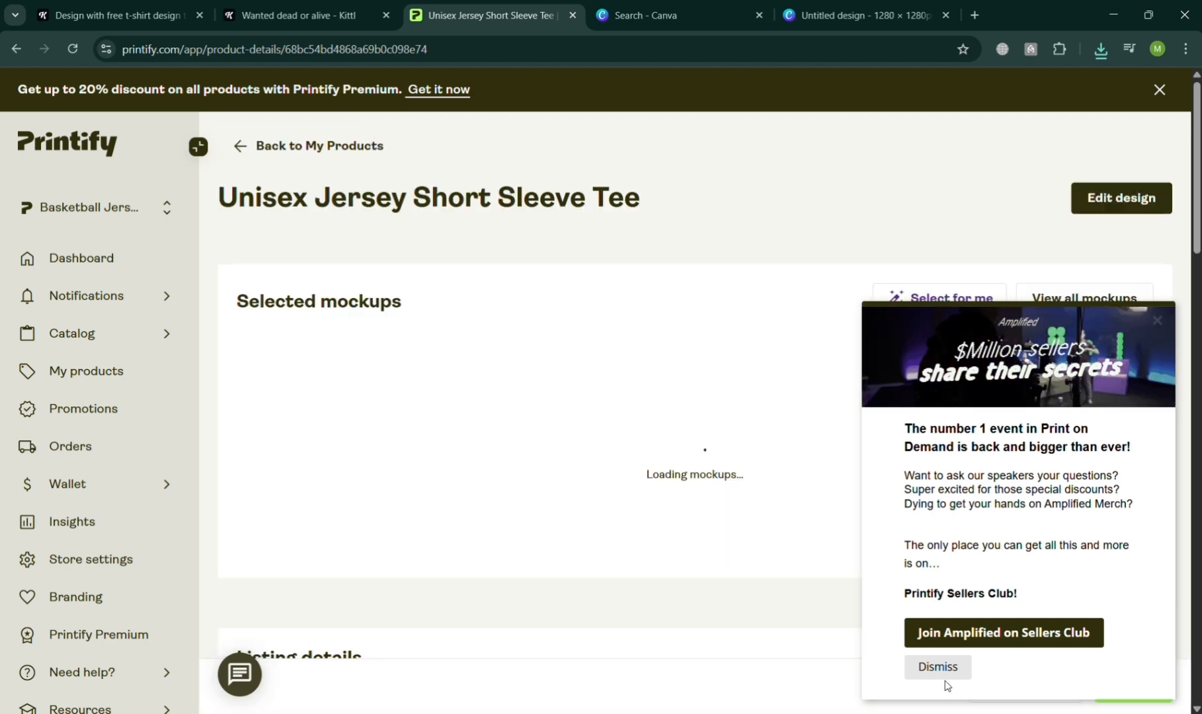
left_click(950, 679)
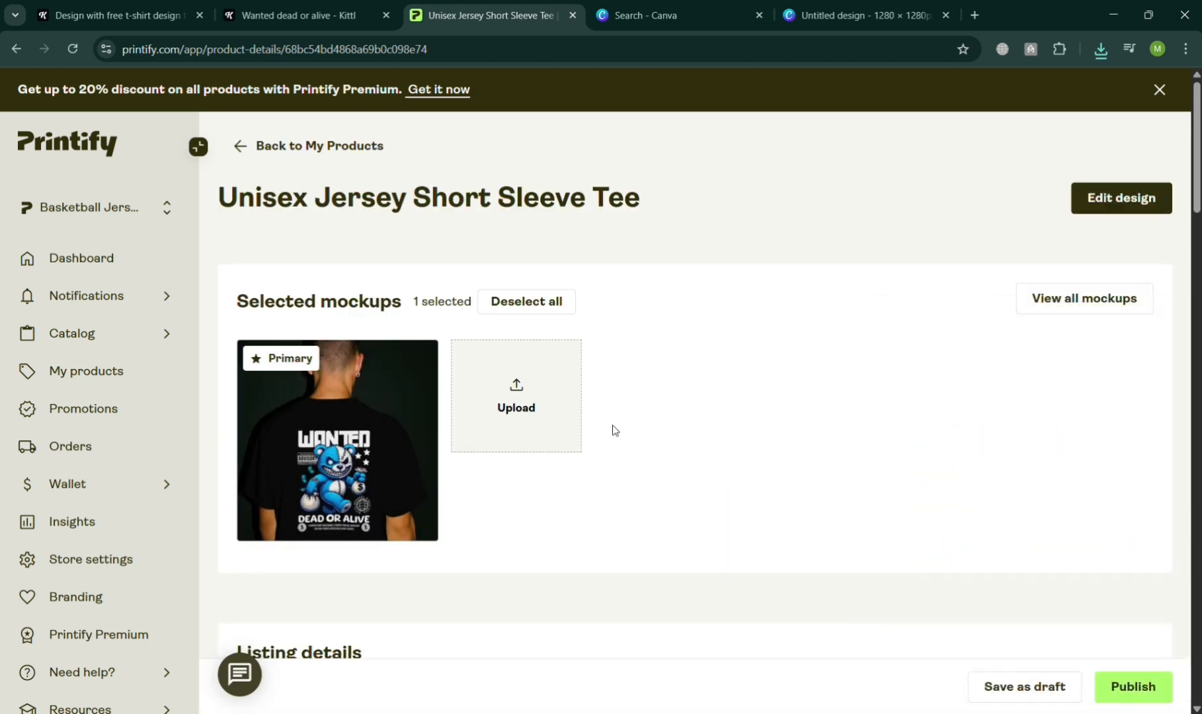
Review the product page's selected mockup and the listing details below it.
scroll(504, 457, "down", 1)
scroll(507, 436, "down", 4)
scroll(515, 404, "up", 5)
scroll(529, 392, "down", 2)
scroll(595, 397, "up", 2)
scroll(1098, 397, "down", 5)
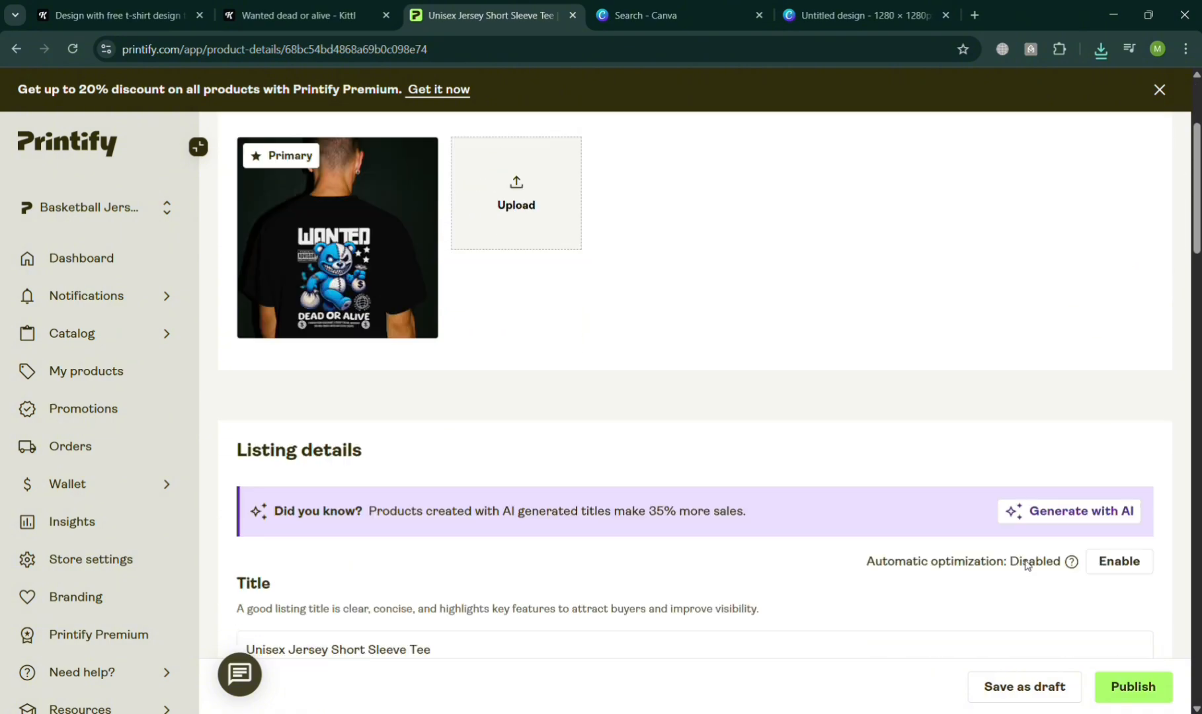
scroll(1131, 678, "down", 4)
scroll(1092, 596, "up", 9)
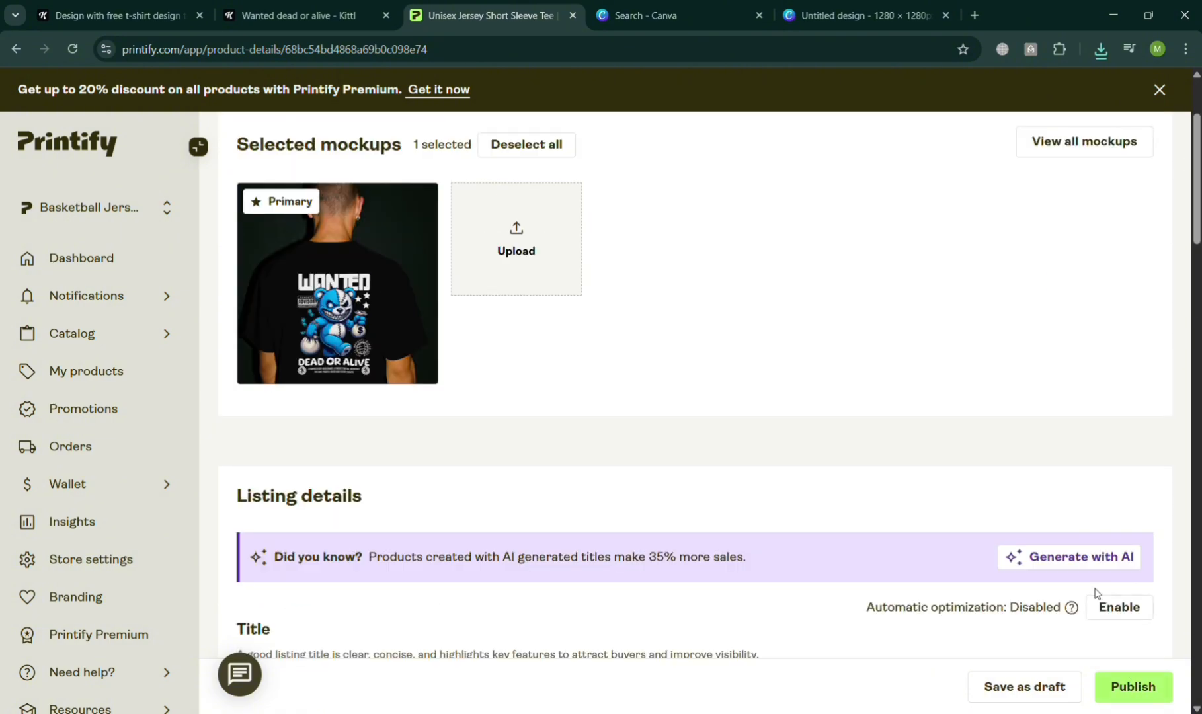